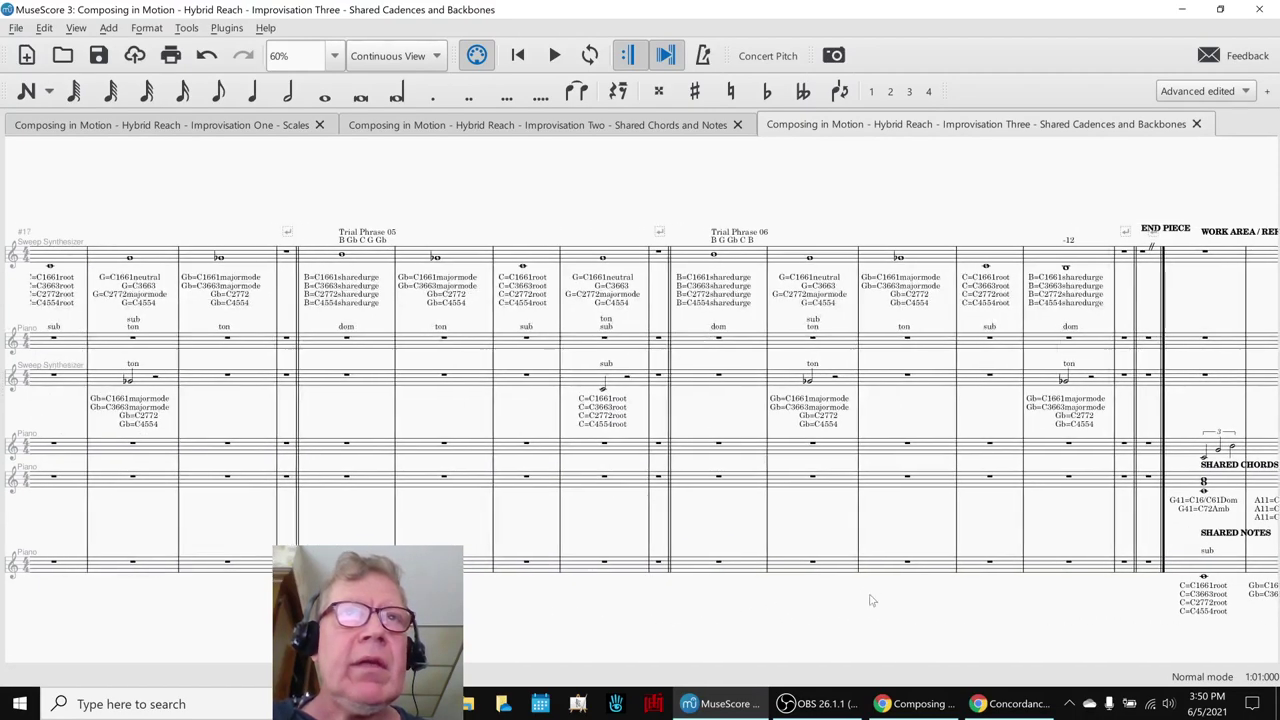
# Play back Trial Phrase 06 from measure 27, then jump back toward the score's start.
pyautogui.click(690, 258)
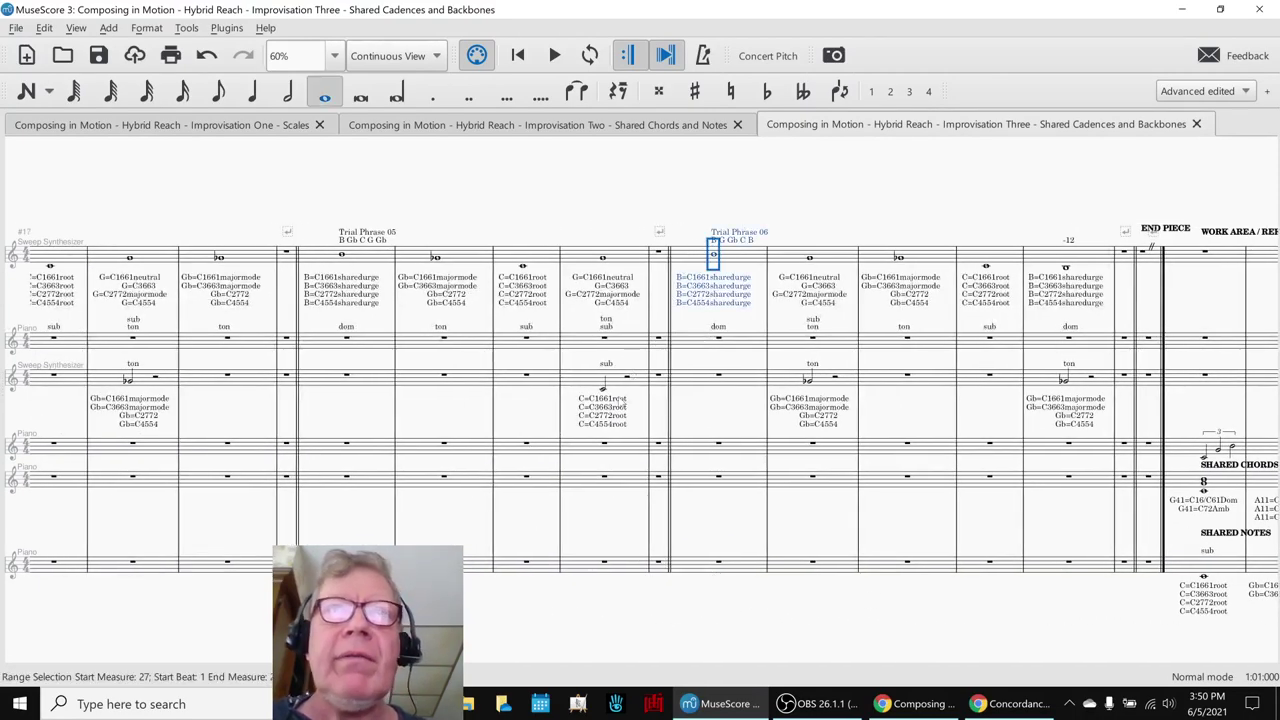
pyautogui.press('space')
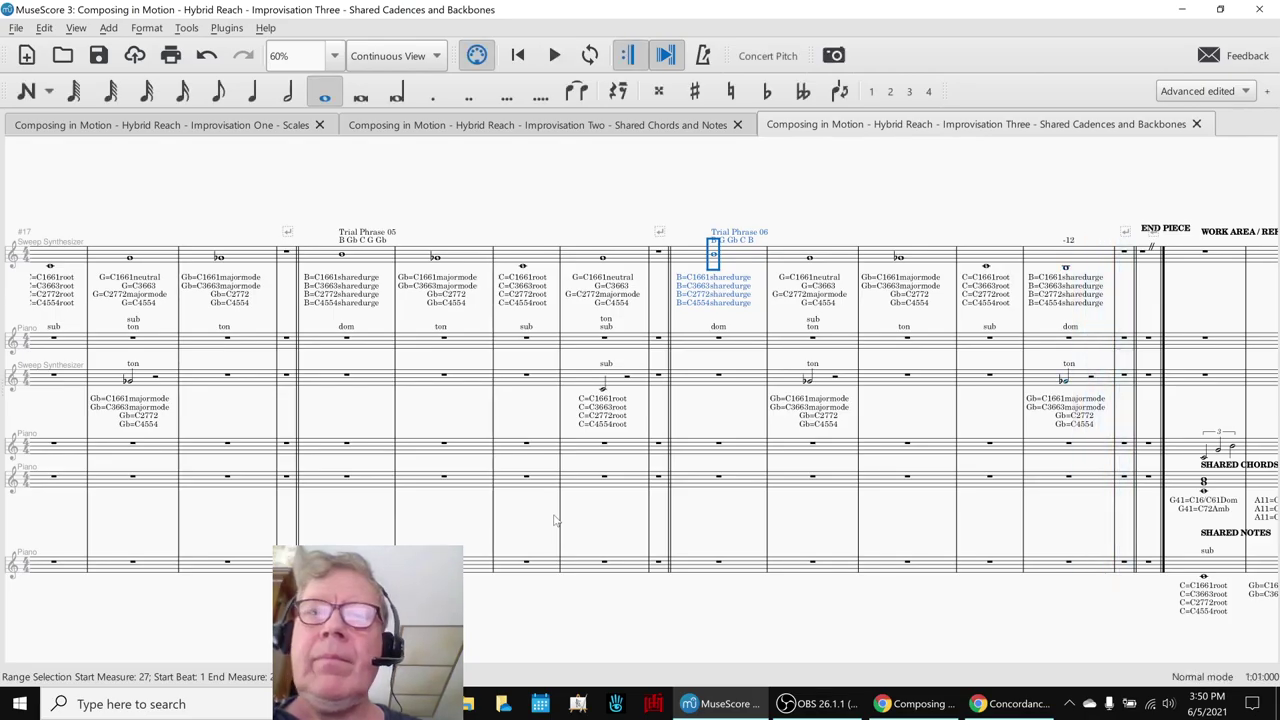
pyautogui.press('Home')
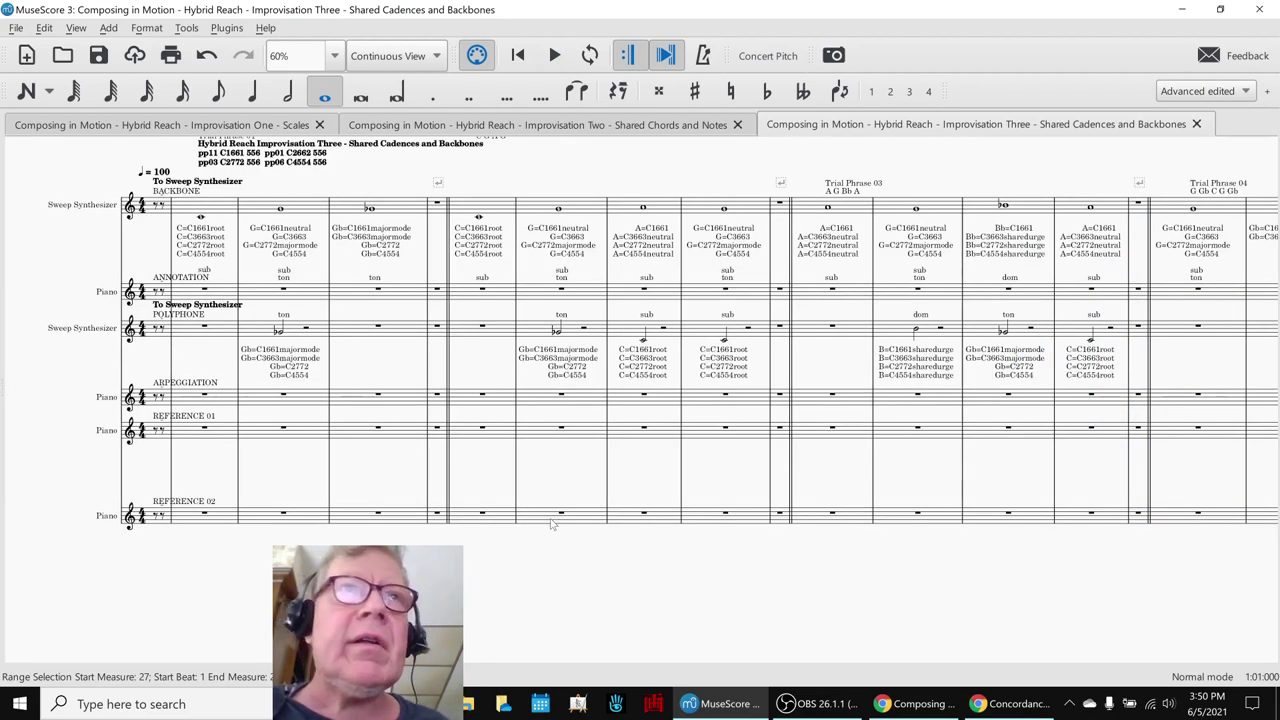
# Return to the first rest of the score with the measure selection cleared, and bring OBS forward.
pyautogui.scroll(1, 550, 523)
pyautogui.scroll(-1, 545, 550)
pyautogui.scroll(1, 543, 556)
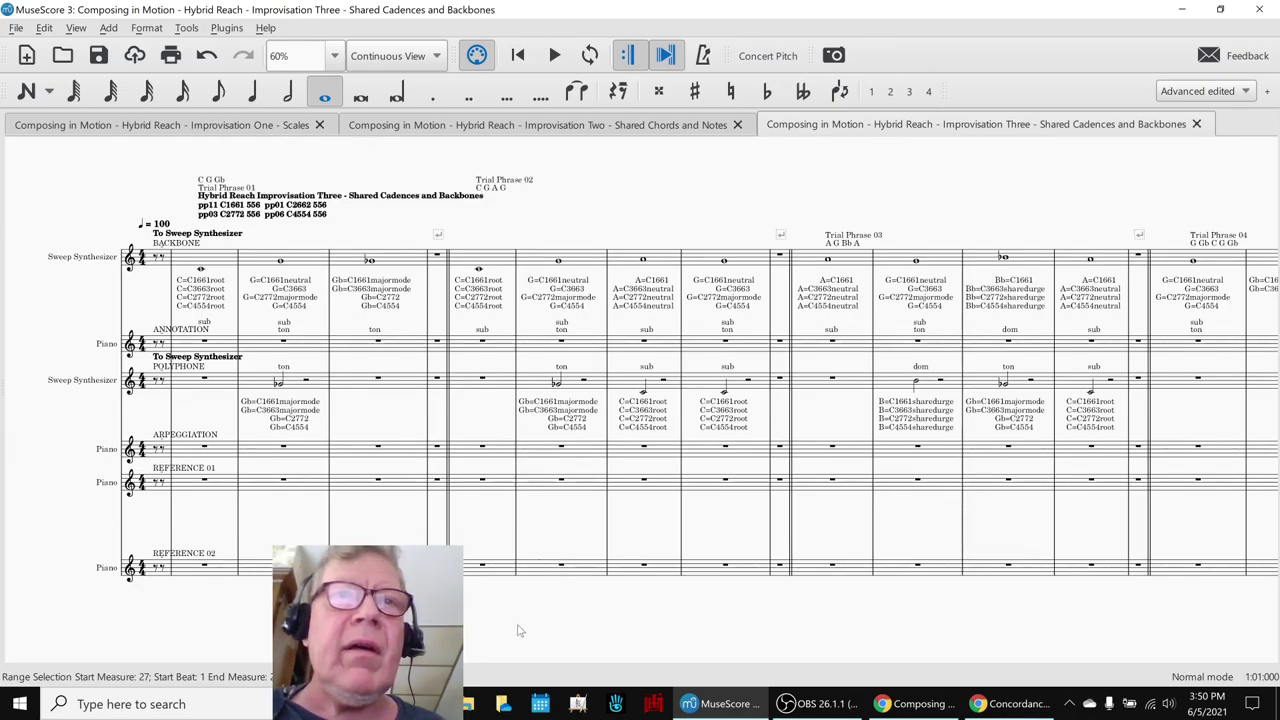
pyautogui.press('Escape')
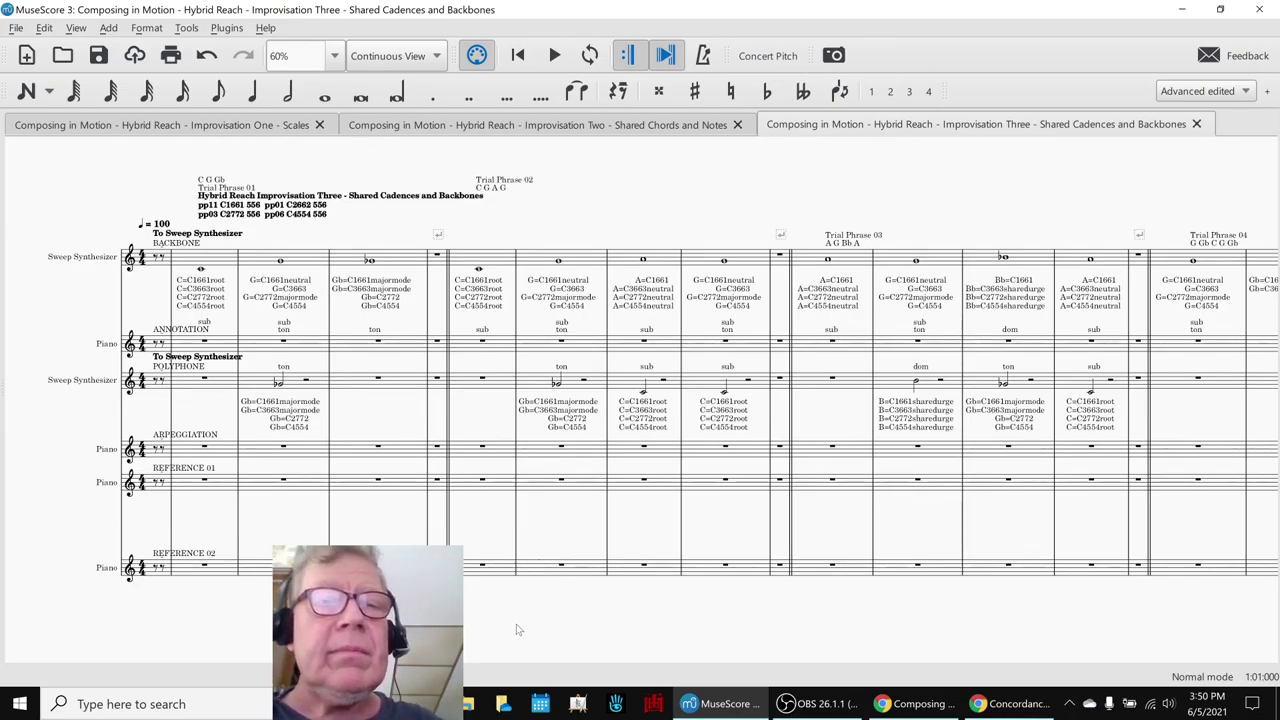
pyautogui.hotkey('ctrl', 'Home')
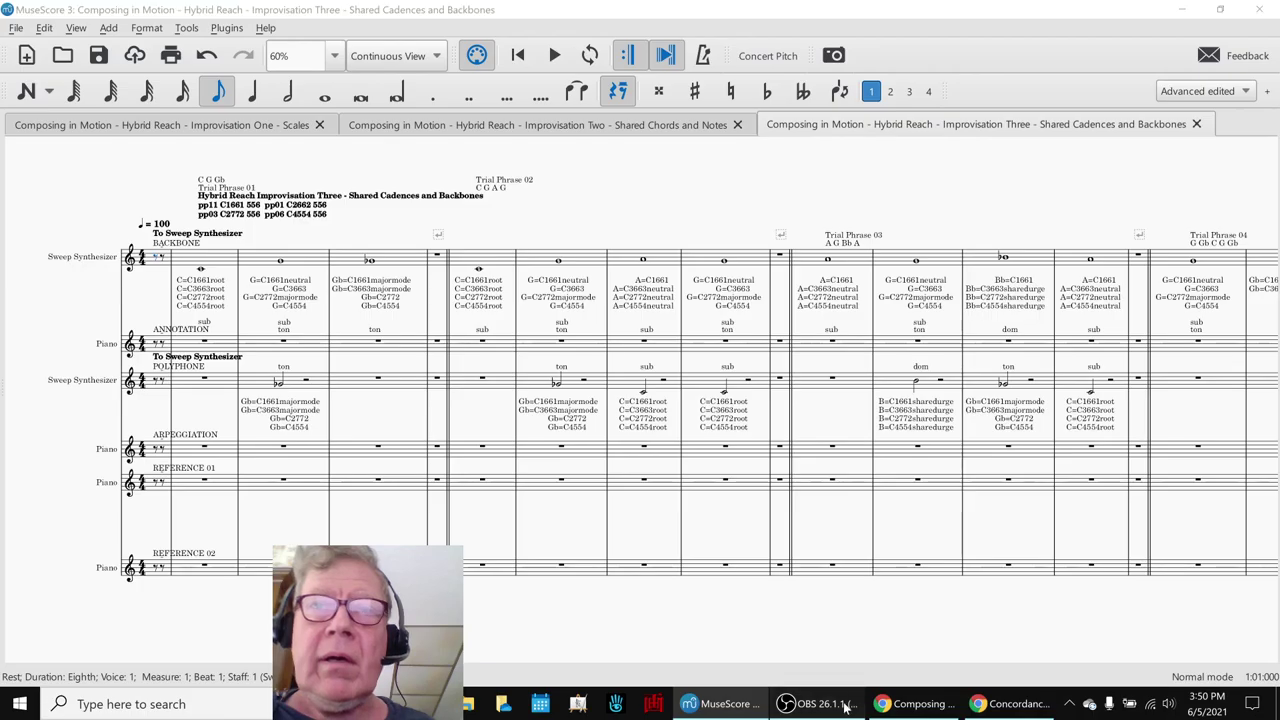
pyautogui.click(845, 706)
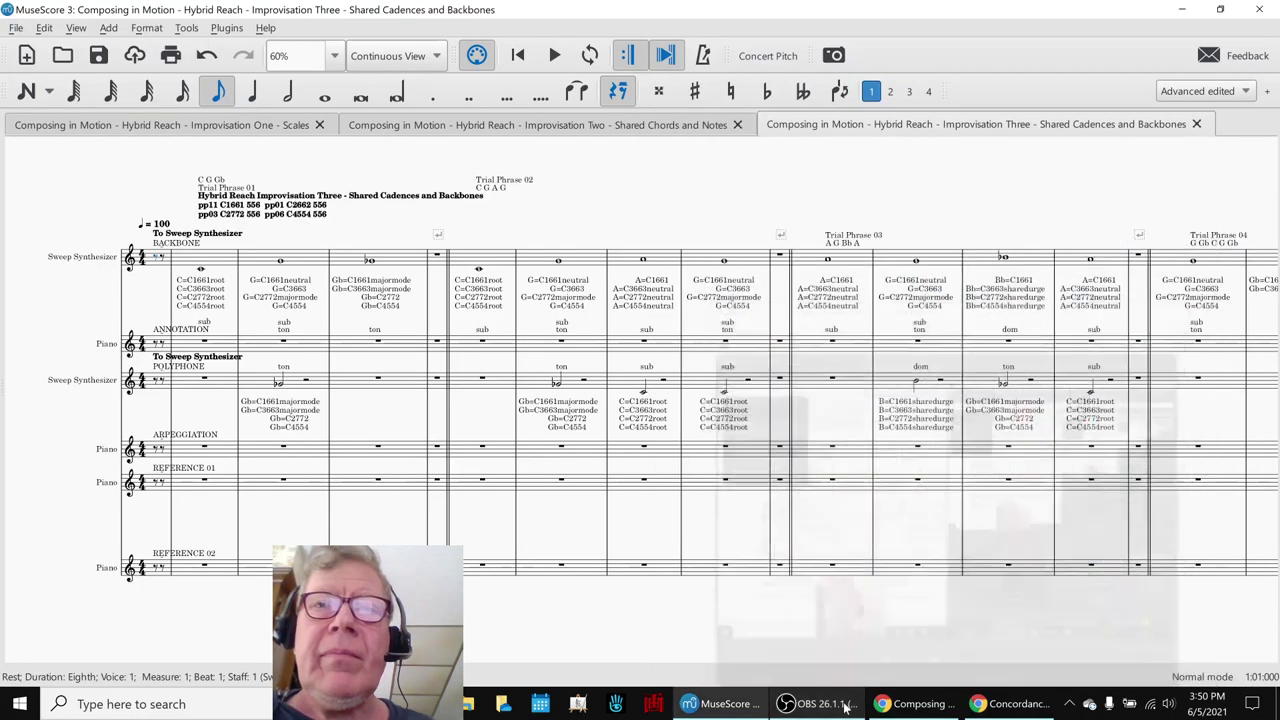
# Swap OBS for the Google Sheets notes and land on the picking sequences note in H18.
pyautogui.click(845, 706)
pyautogui.click(907, 706)
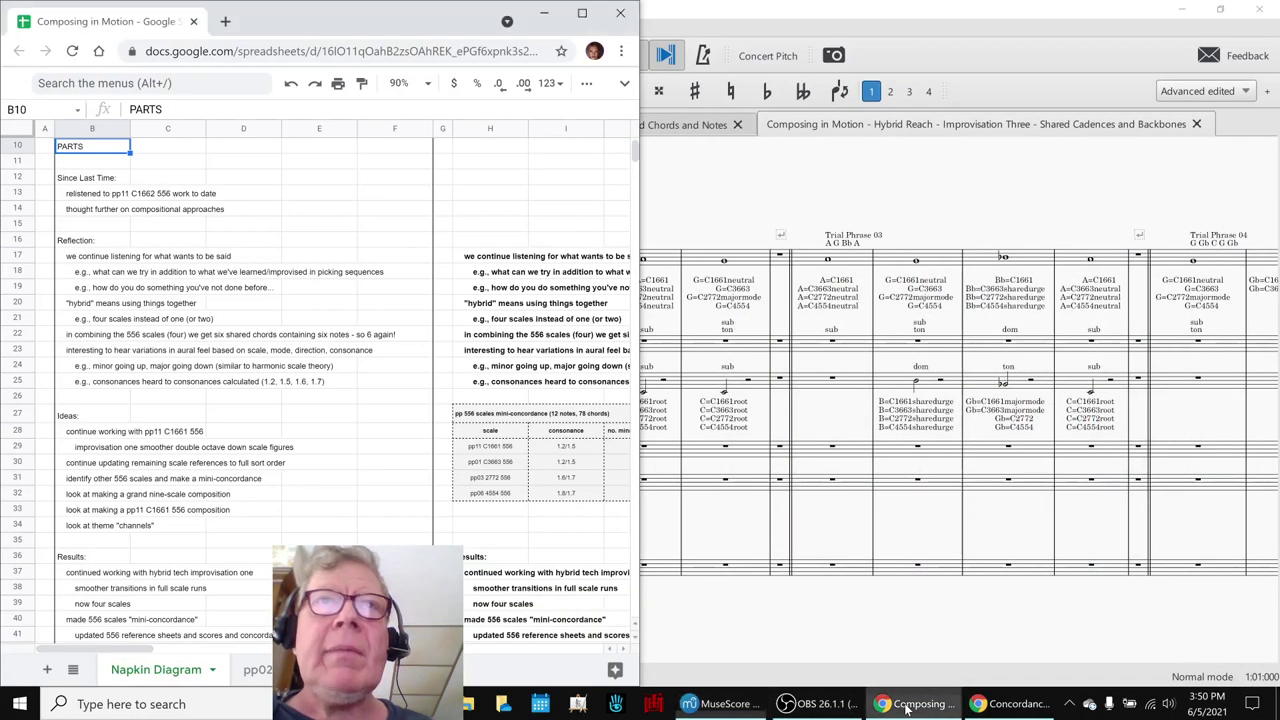
pyautogui.click(172, 260)
pyautogui.press('Right')
pyautogui.press('Right')
pyautogui.press('Right')
pyautogui.press('Right')
pyautogui.press('Right')
pyautogui.press('Right')
pyautogui.press('Right')
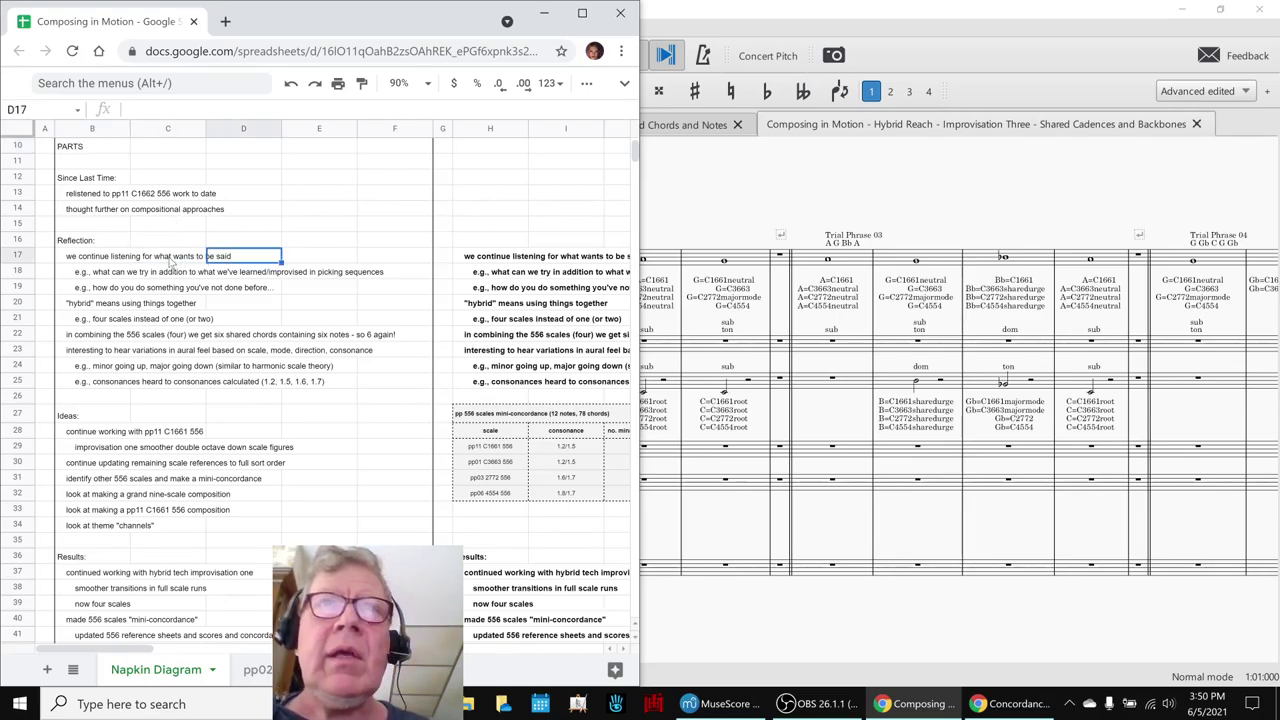
pyautogui.press('Left')
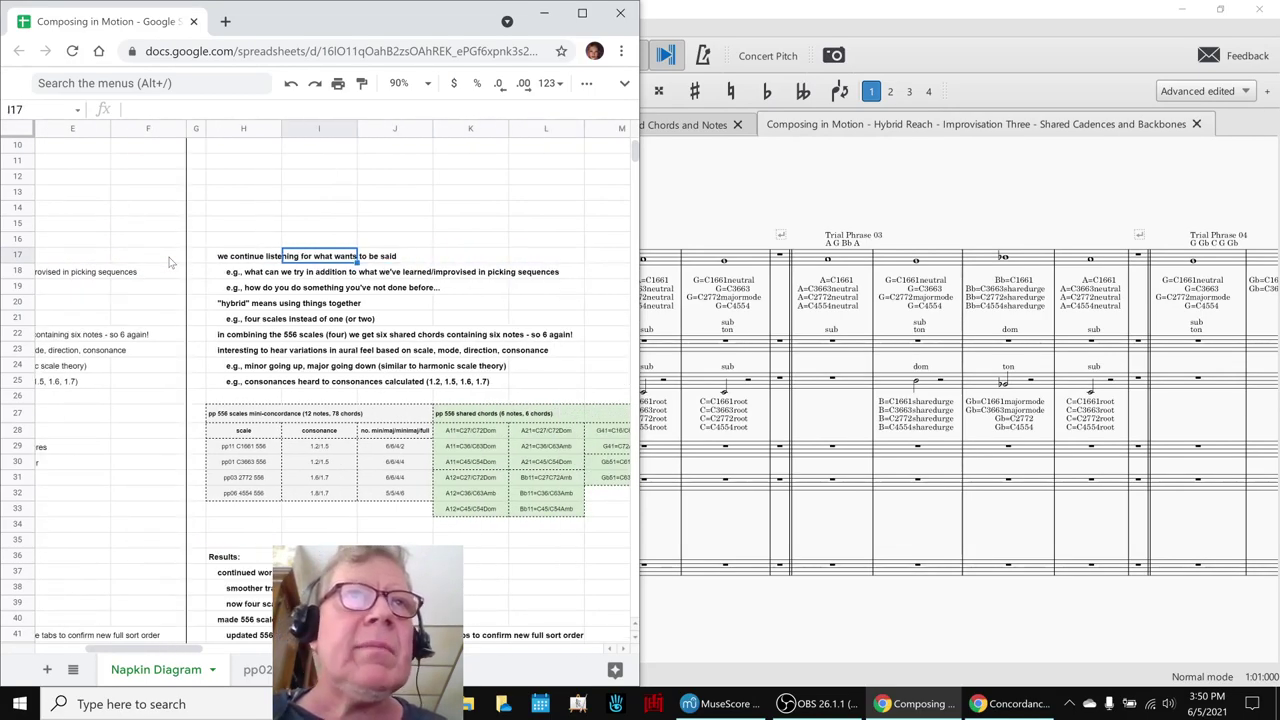
pyautogui.press('Down')
pyautogui.press('Left')
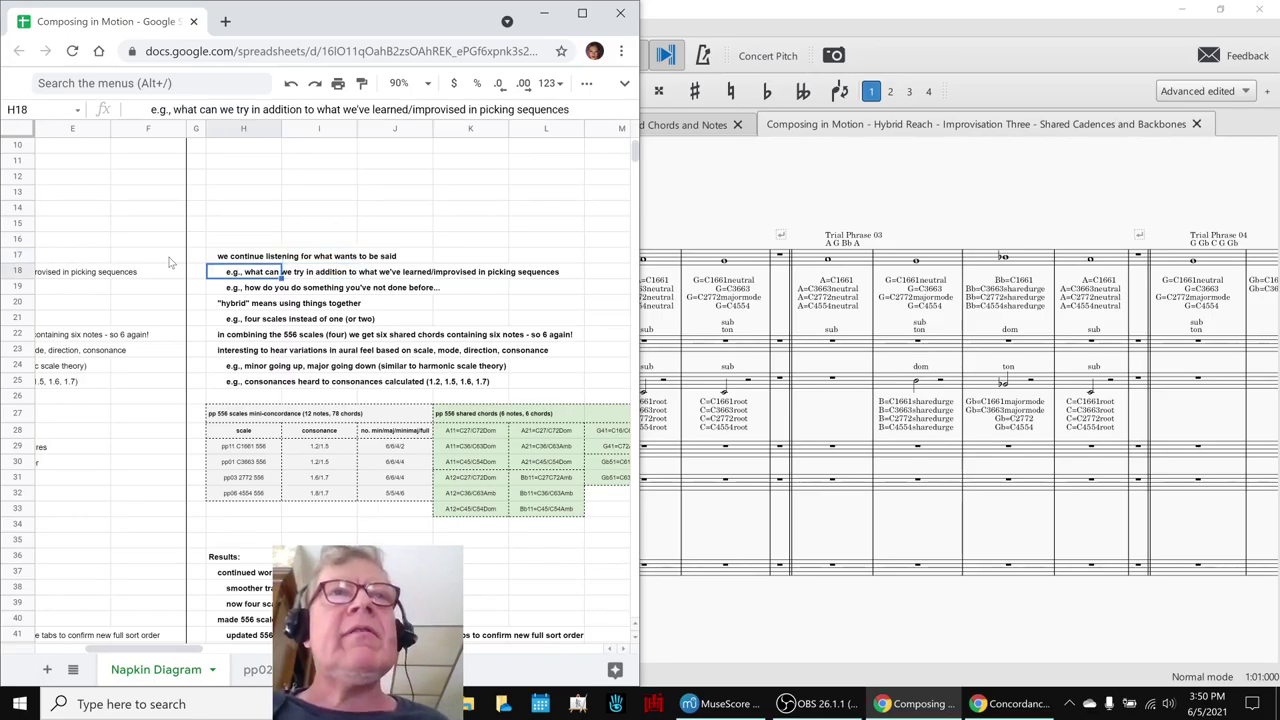
# Read down the Reflection notes: doing something new, the hybrid definition, four scales, six shared chords, aural feel.
pyautogui.press('Down')
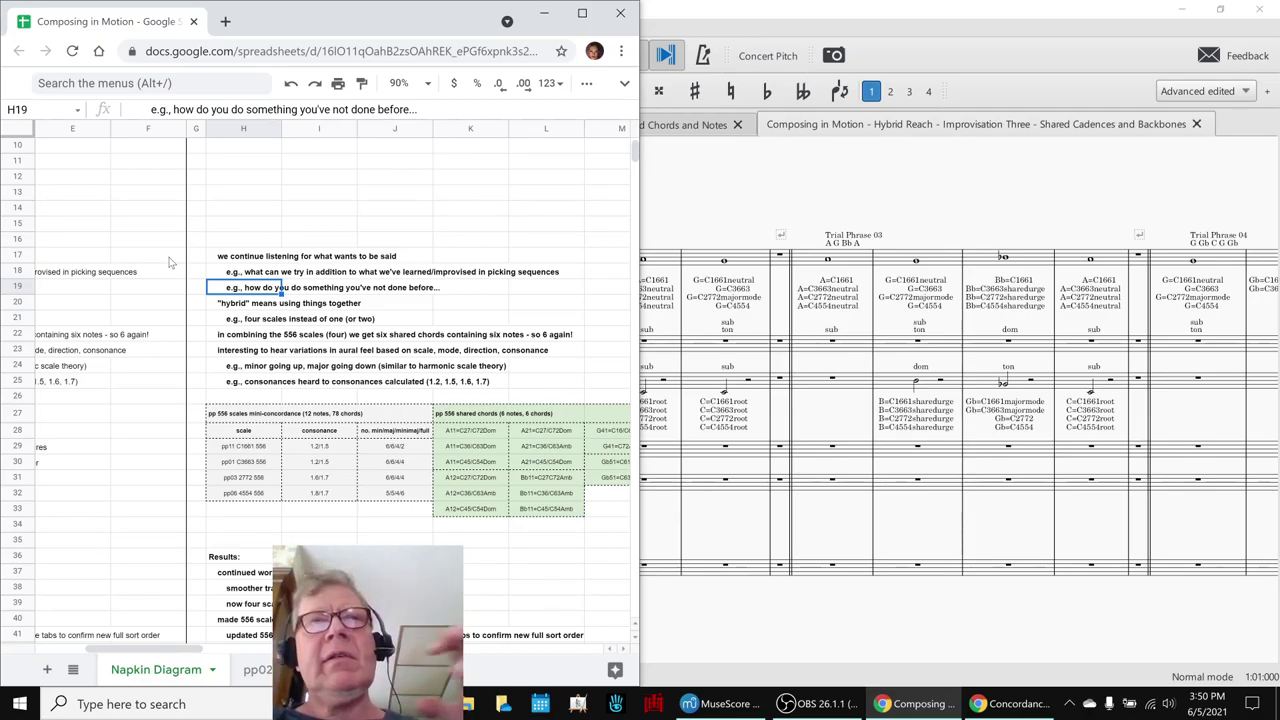
pyautogui.press('Down')
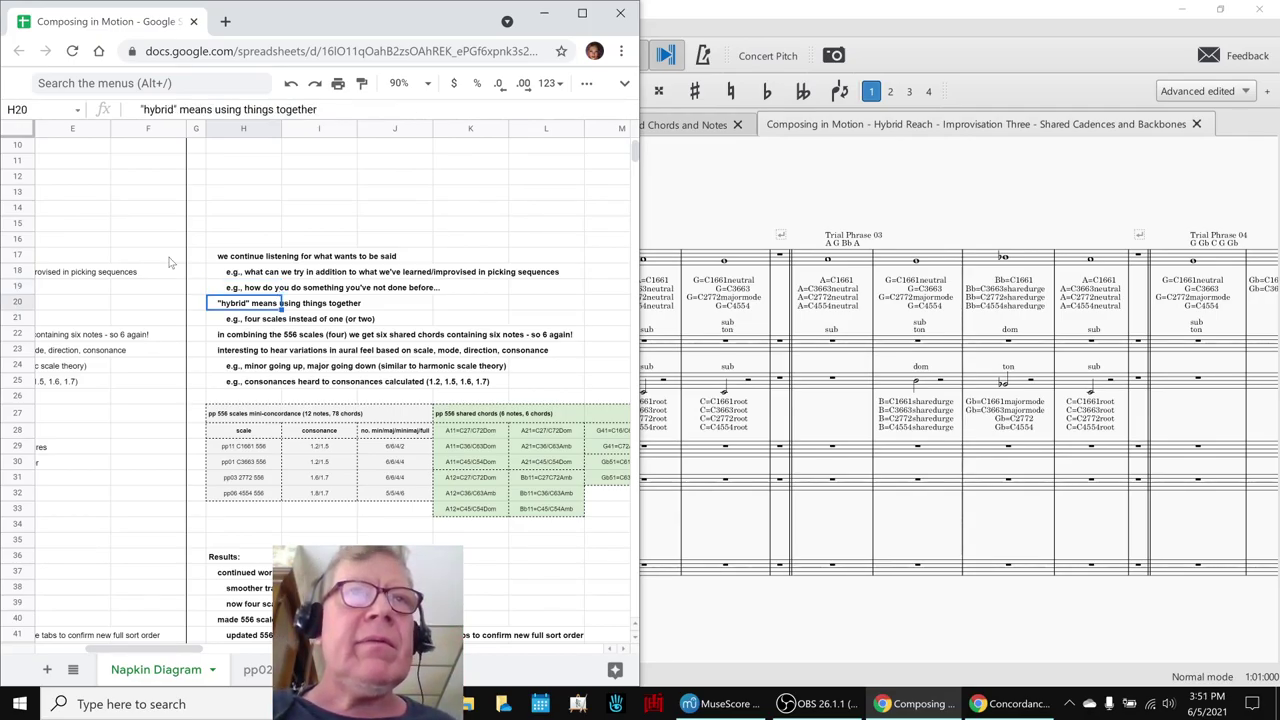
pyautogui.press('Down')
pyautogui.press('Up')
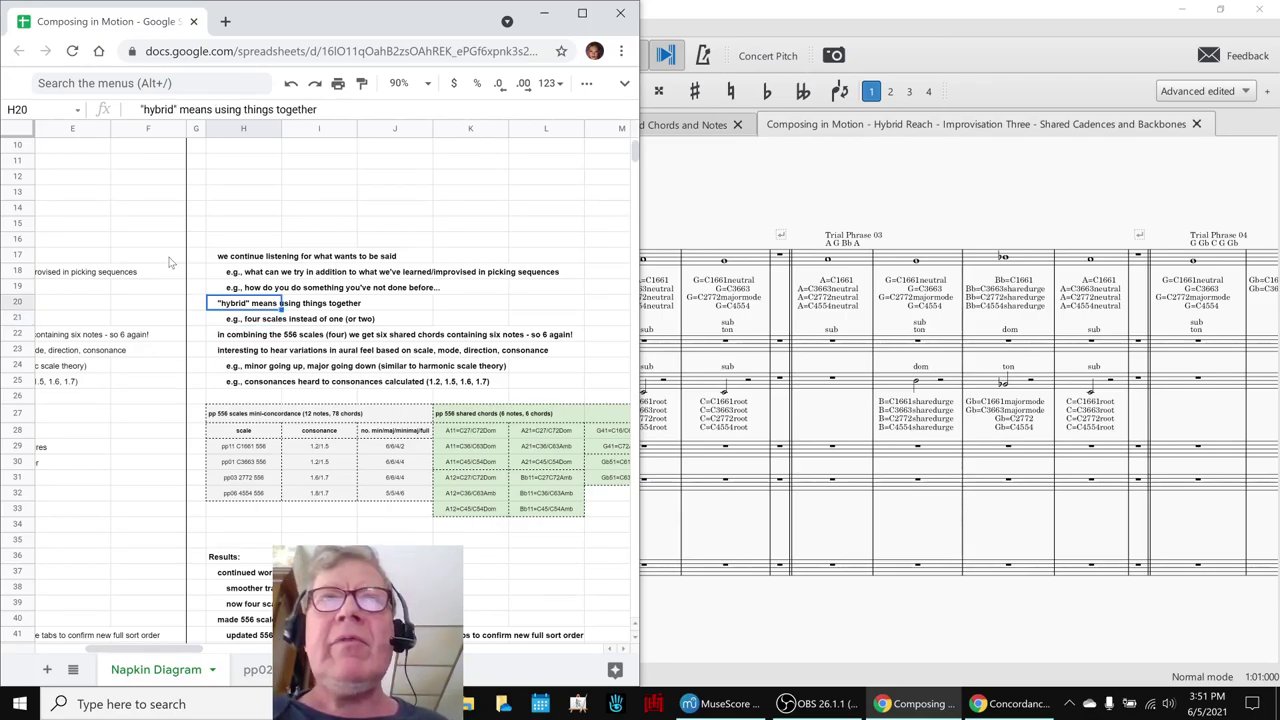
pyautogui.press('Down')
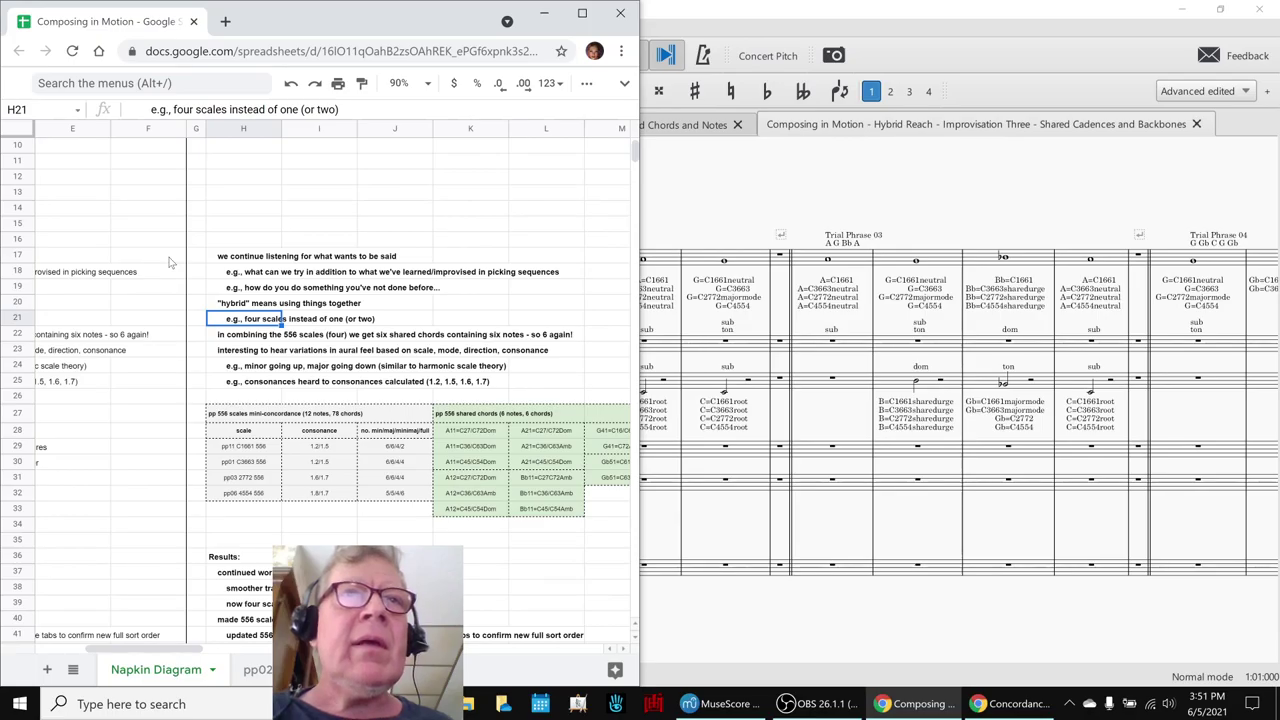
pyautogui.press('Down')
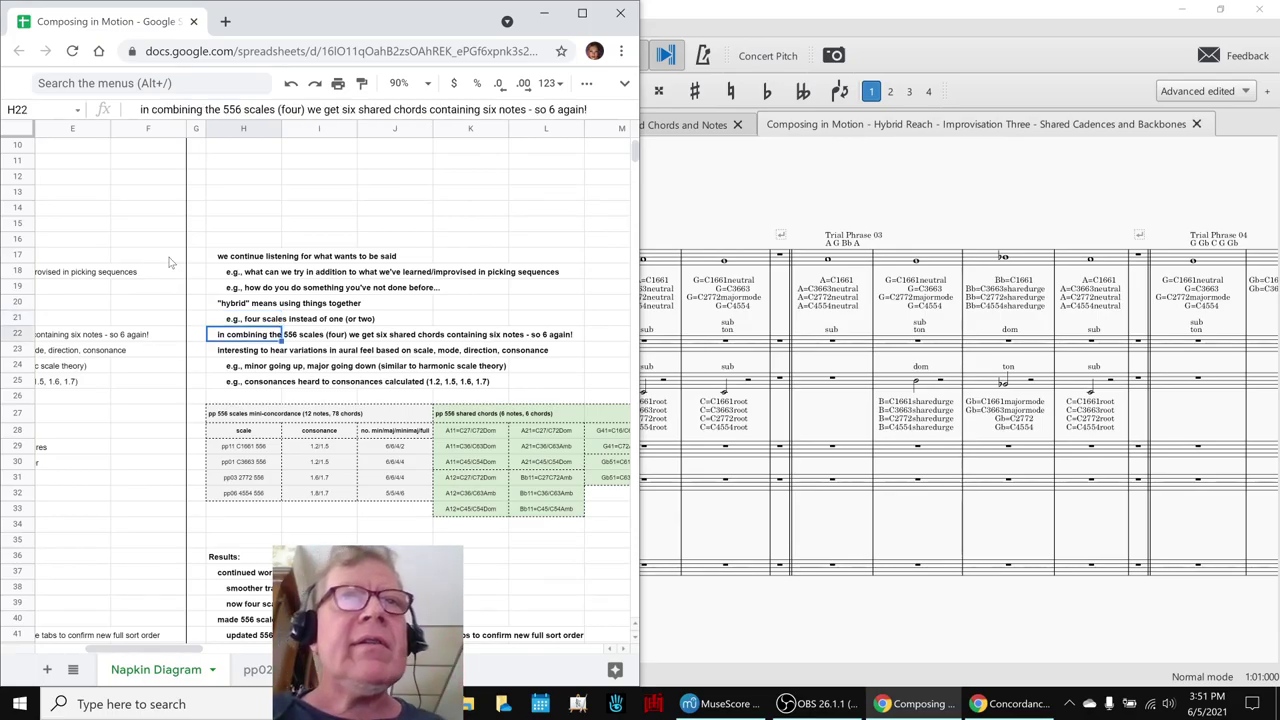
pyautogui.press('Down')
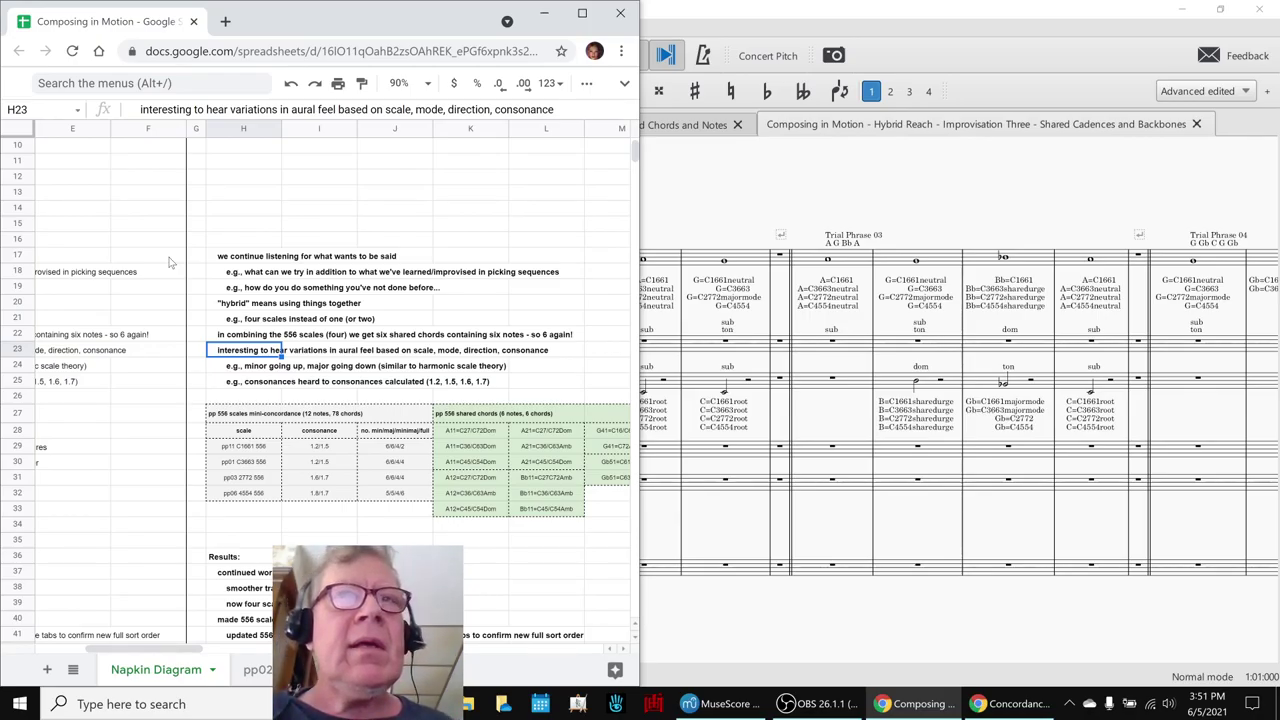
# Bring up the Improvisation One - Scales tab with no selection and play it from the top.
pyautogui.hotkey('alt', 'Tab')
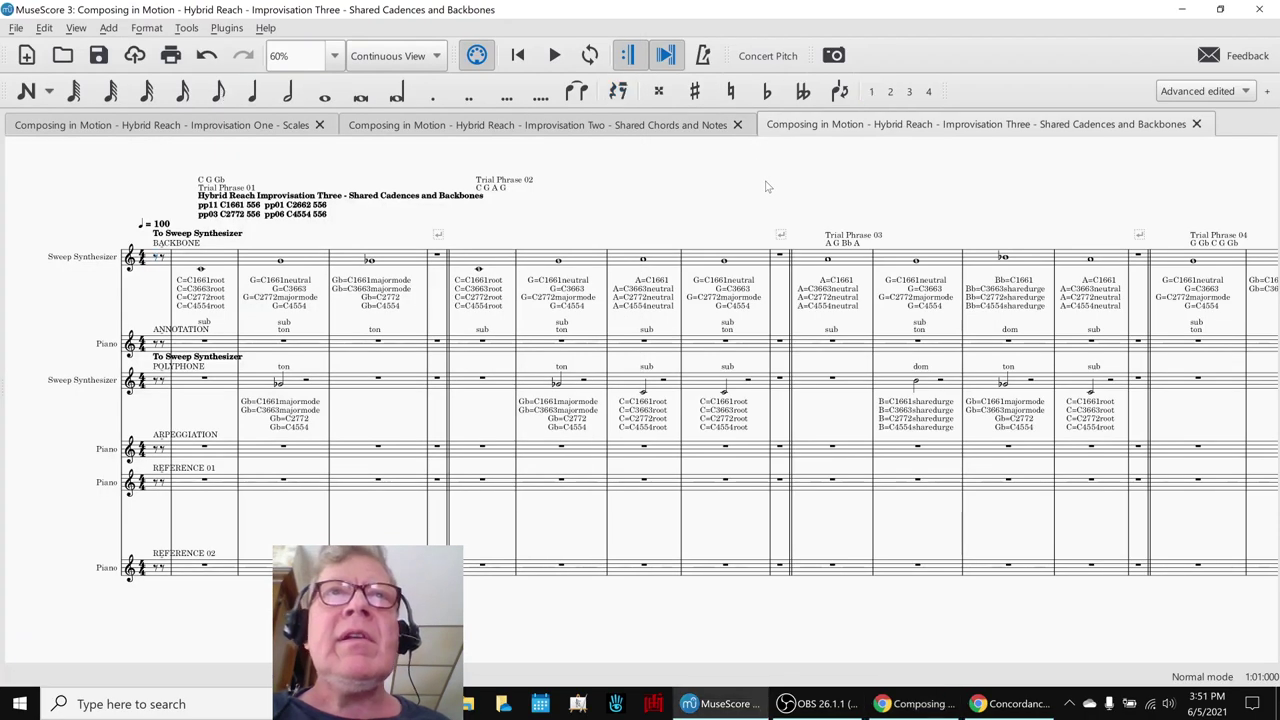
pyautogui.click(160, 124)
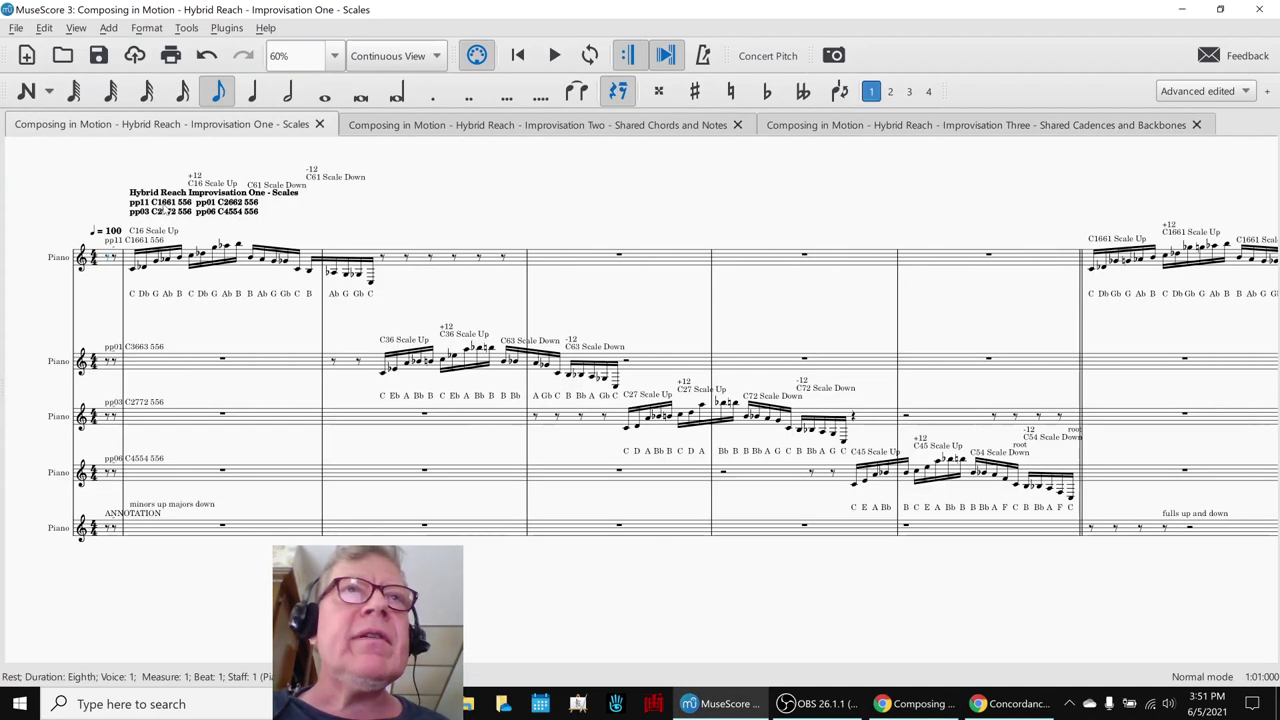
pyautogui.click(185, 369)
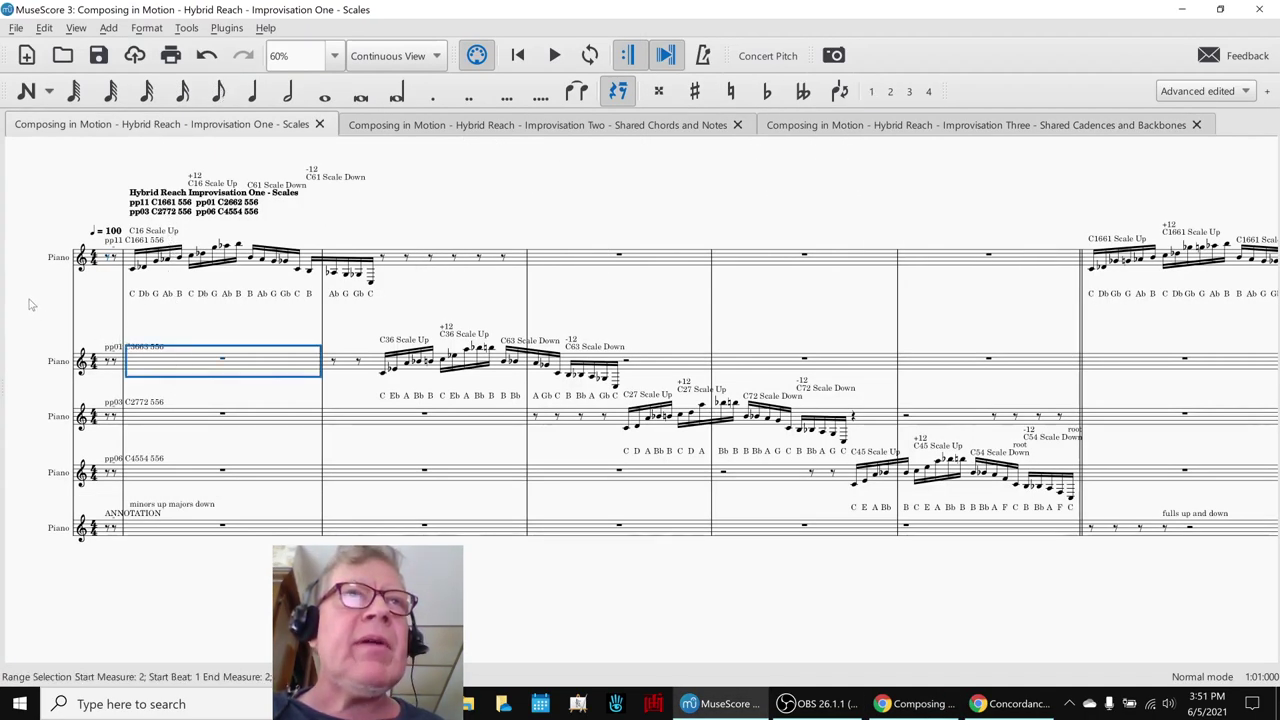
pyautogui.press('Escape')
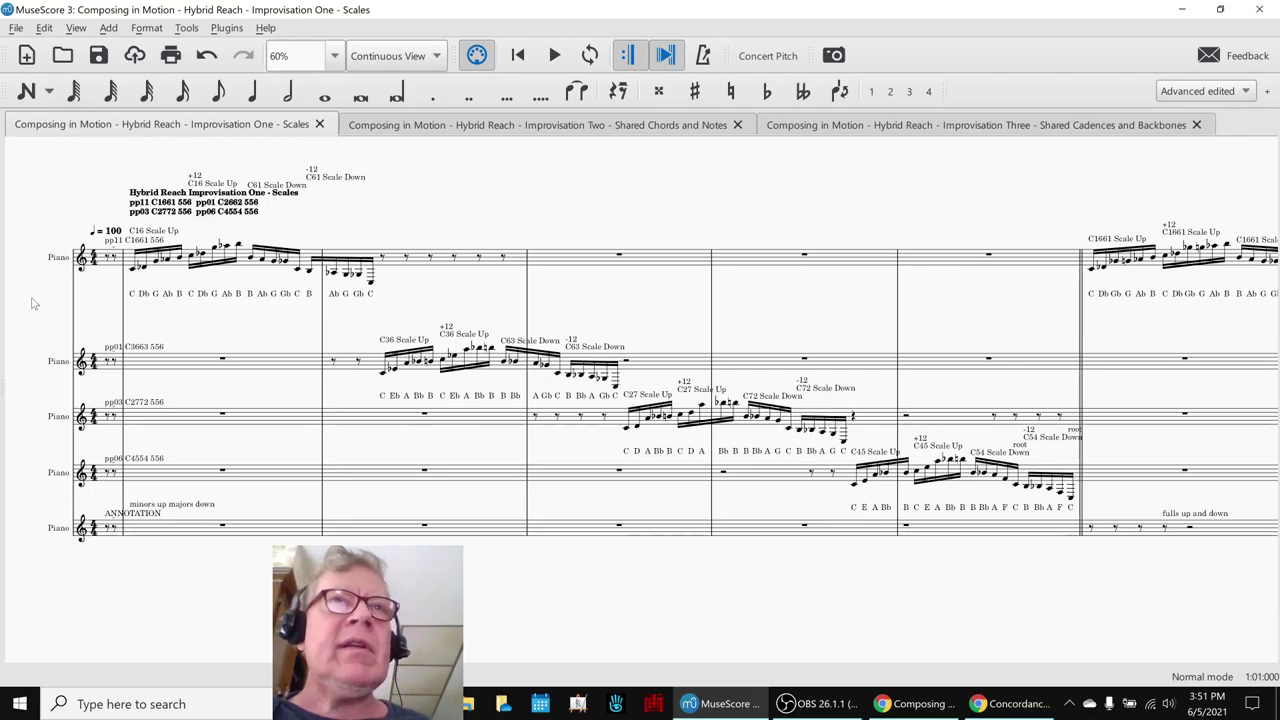
pyautogui.press('space')
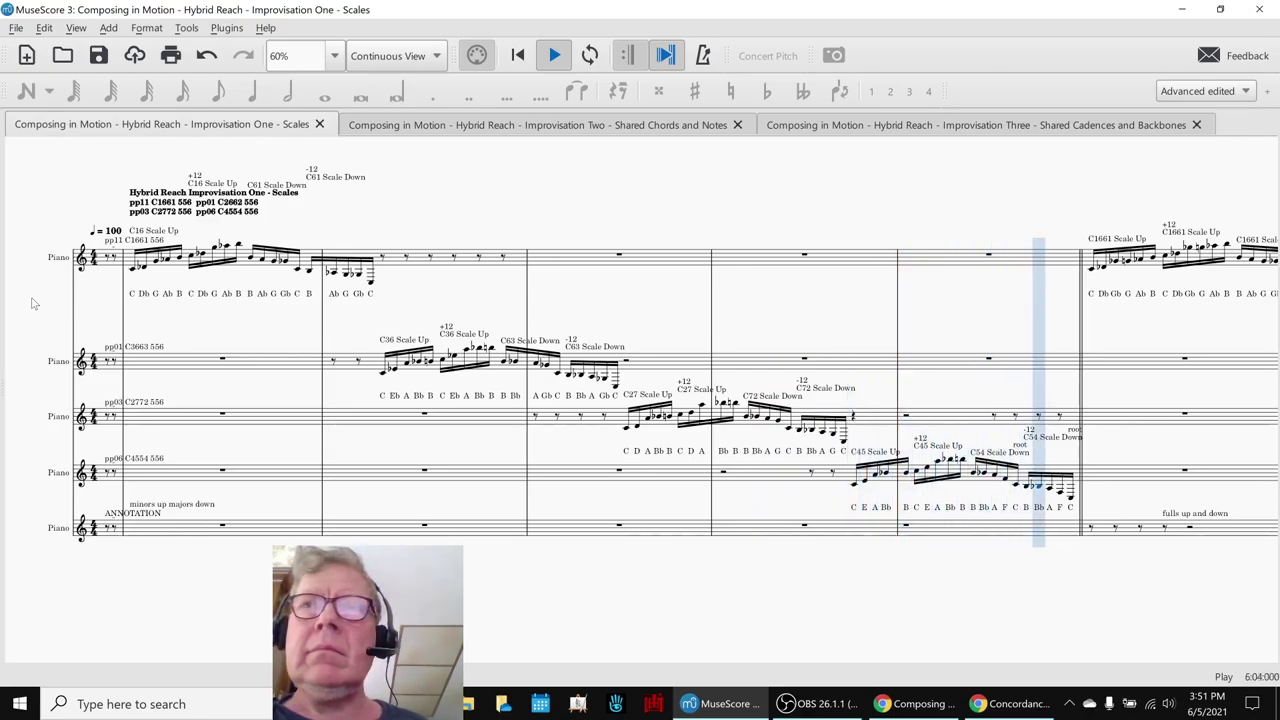
# Stop playback, then audition short excerpts from the C45 Scale Up run and the top staff's opening.
pyautogui.press('space')
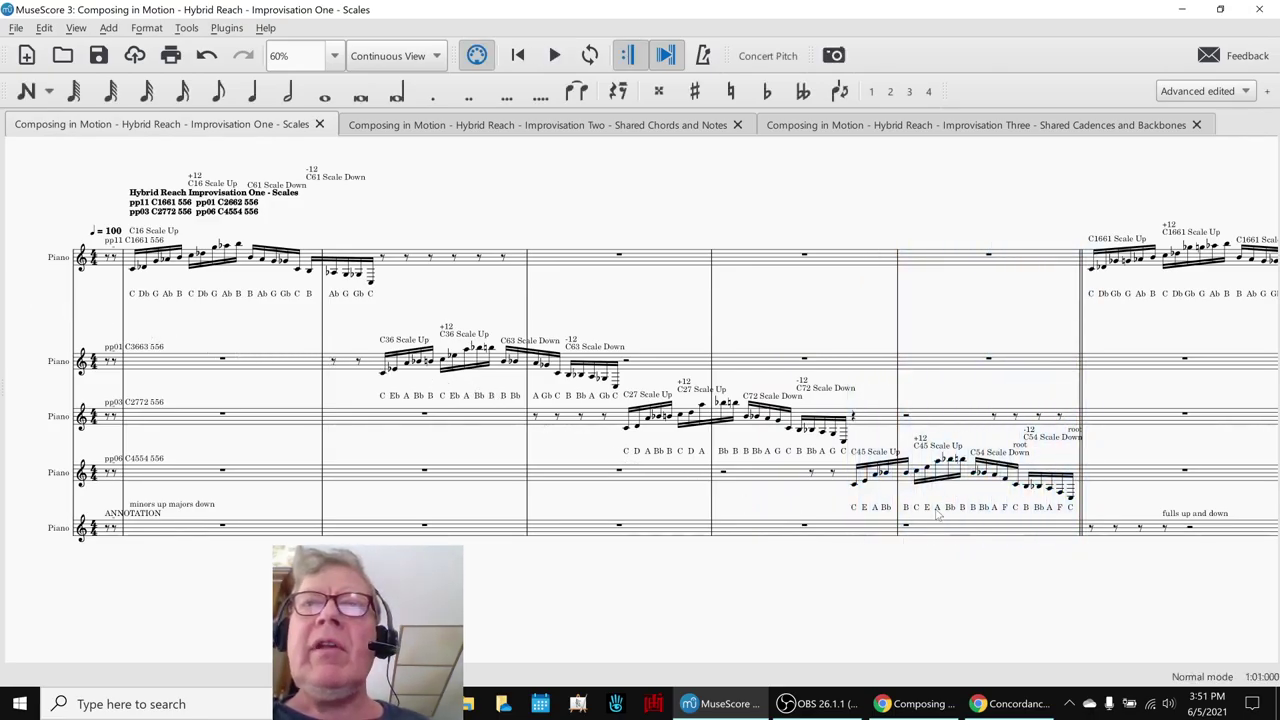
pyautogui.click(854, 486)
pyautogui.press('space')
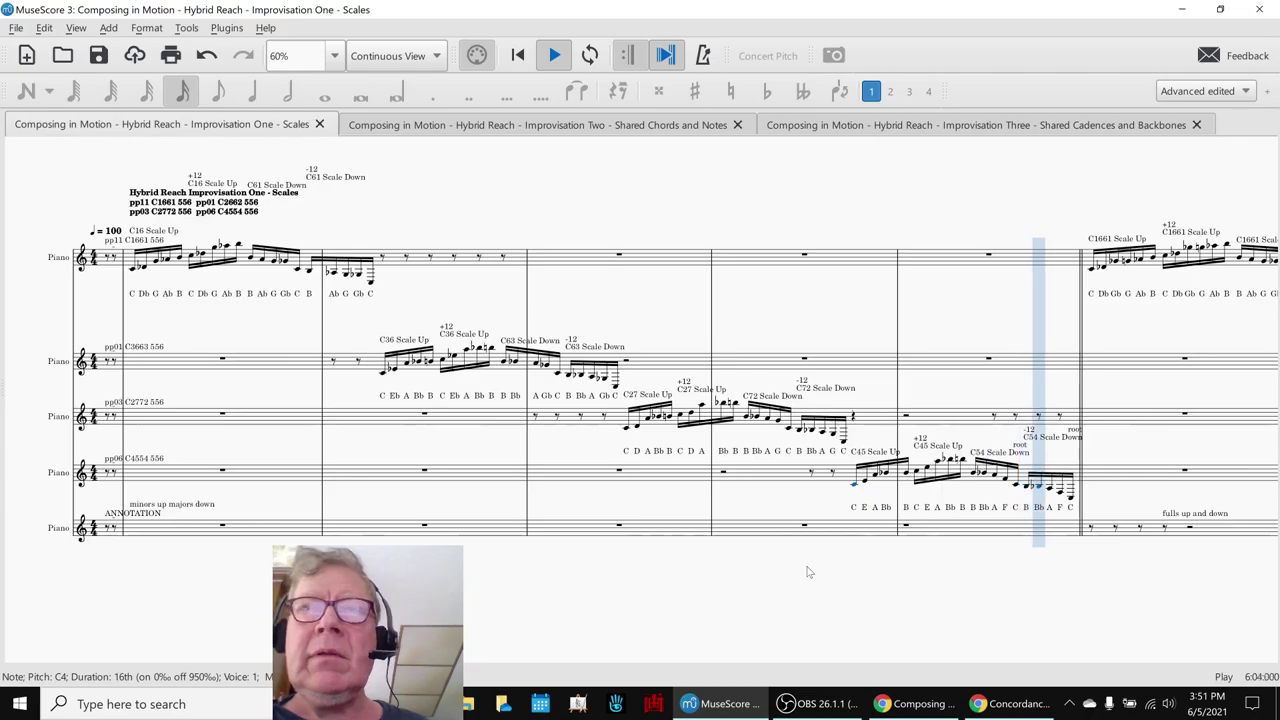
pyautogui.press('space')
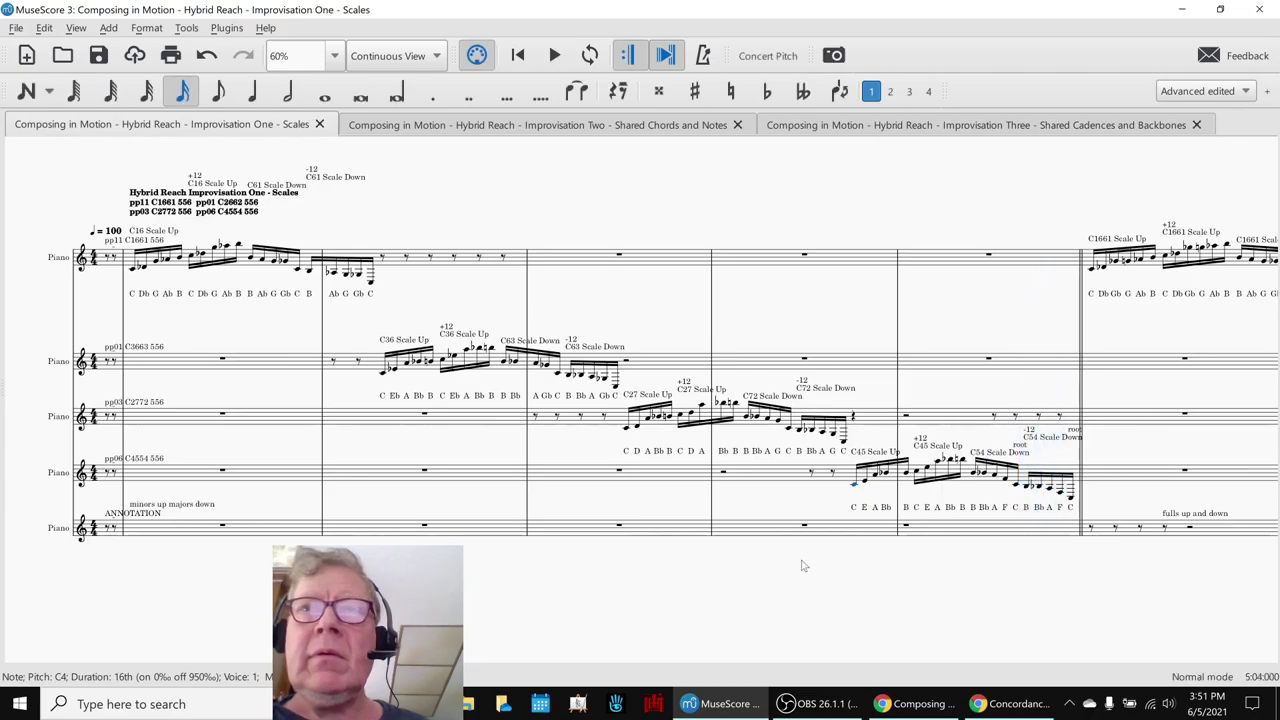
pyautogui.click(134, 270)
pyautogui.press('space')
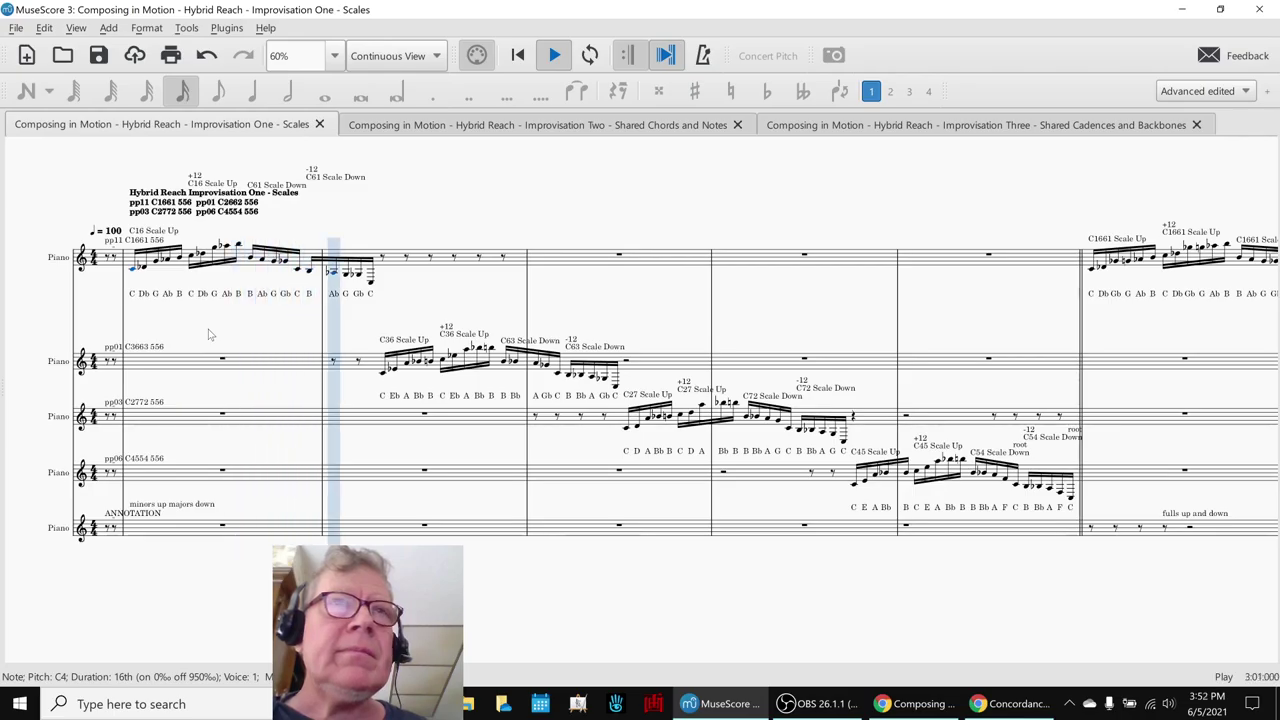
pyautogui.press('space')
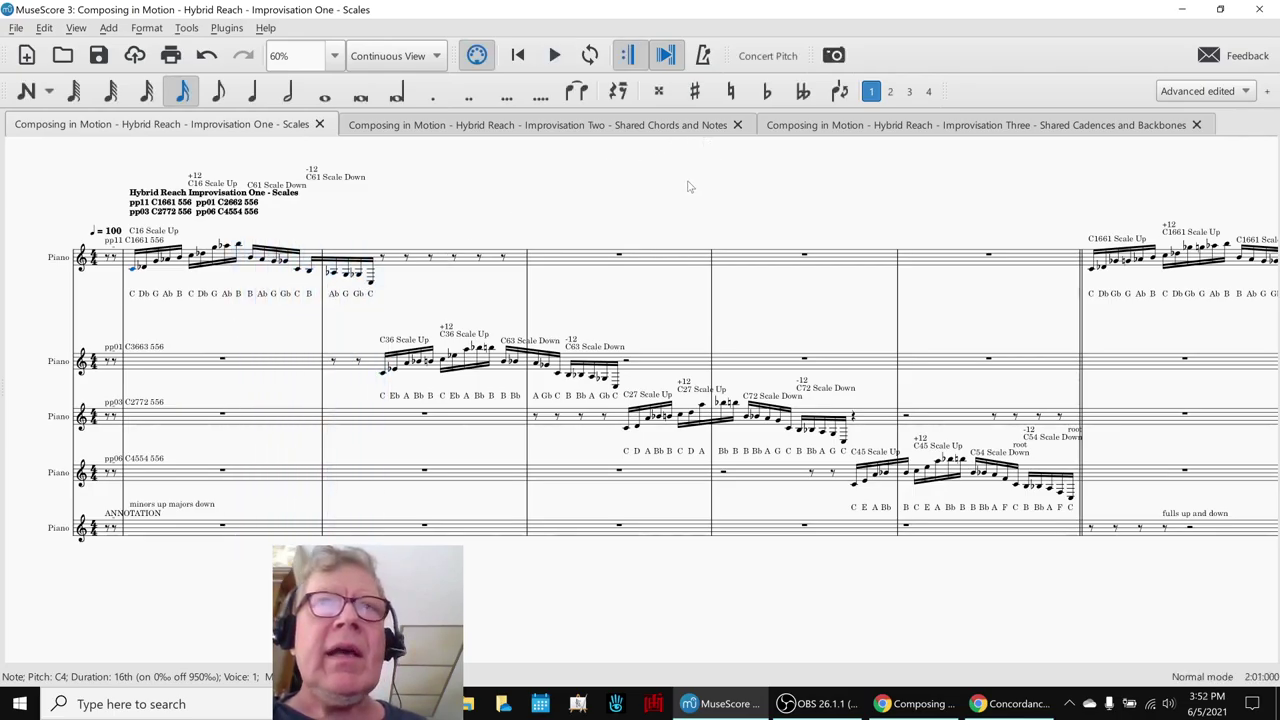
# Pan through the later scale passages and back to the opening, then bring up the Concordance spreadsheet.
pyautogui.moveTo(686, 187); pyautogui.dragTo(440, 191)
pyautogui.moveTo(683, 194); pyautogui.dragTo(520, 214)
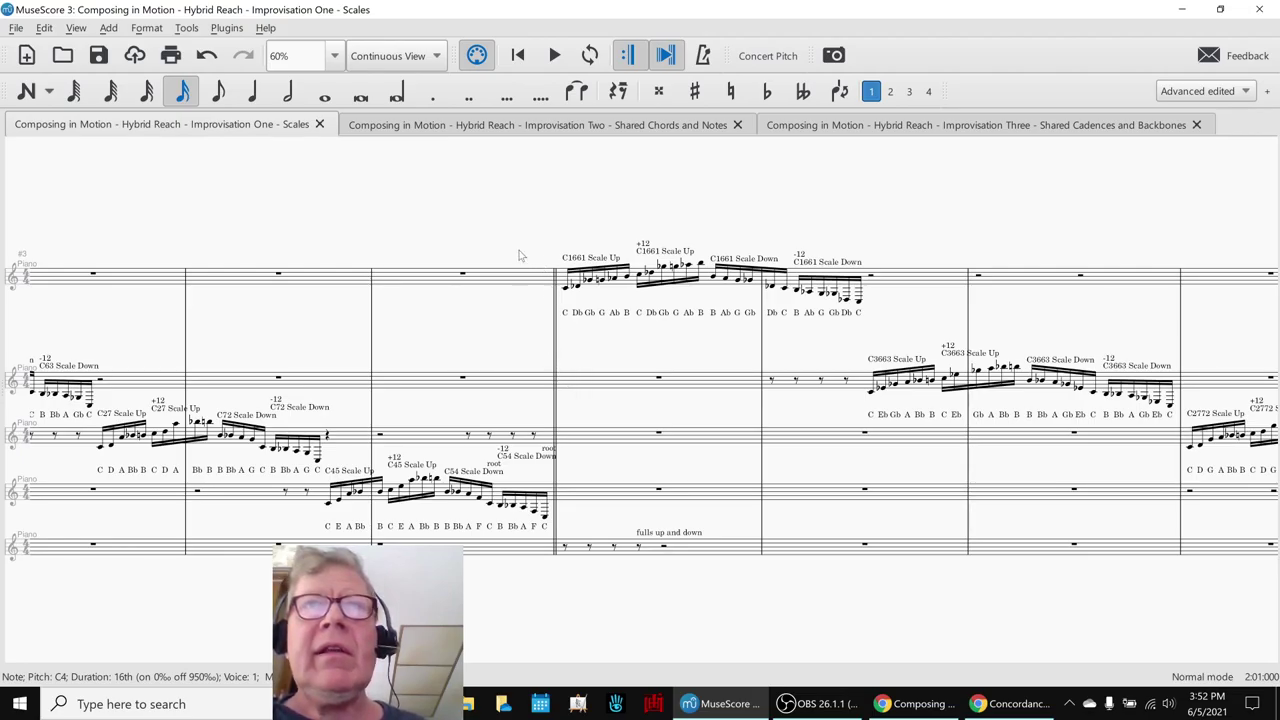
pyautogui.click(513, 211)
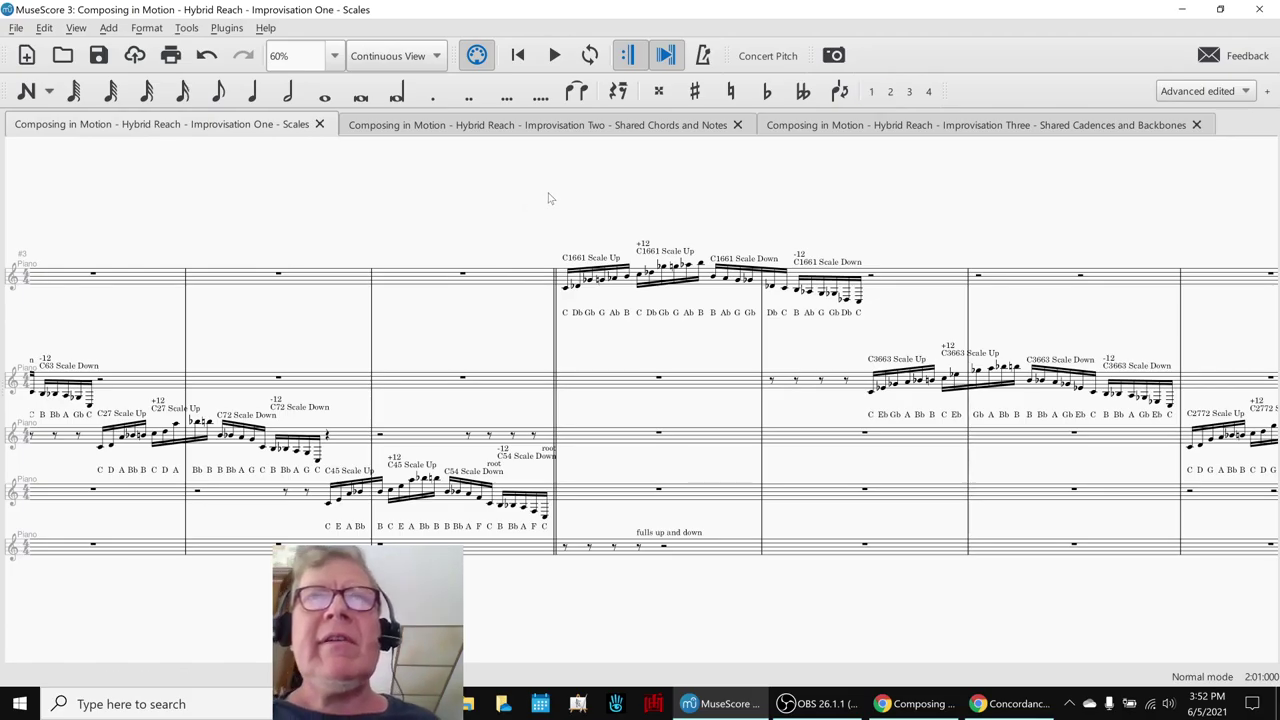
pyautogui.moveTo(417, 171); pyautogui.dragTo(897, 234)
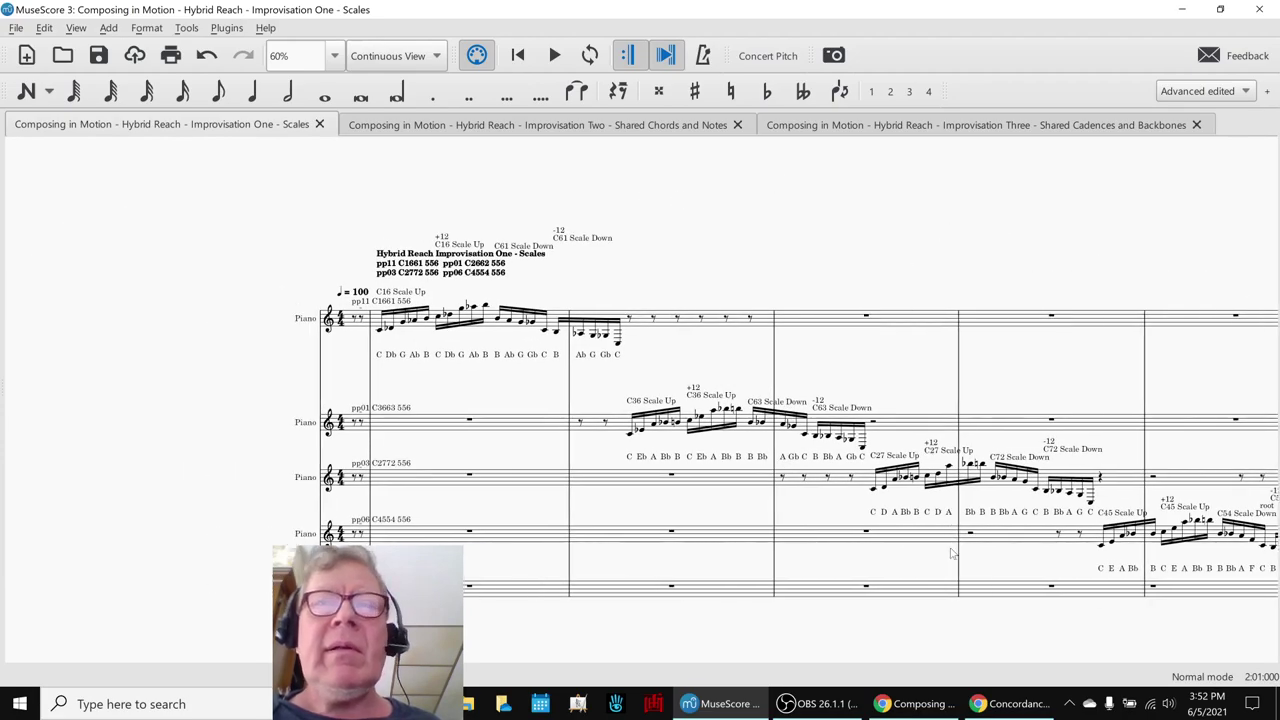
pyautogui.click(1015, 704)
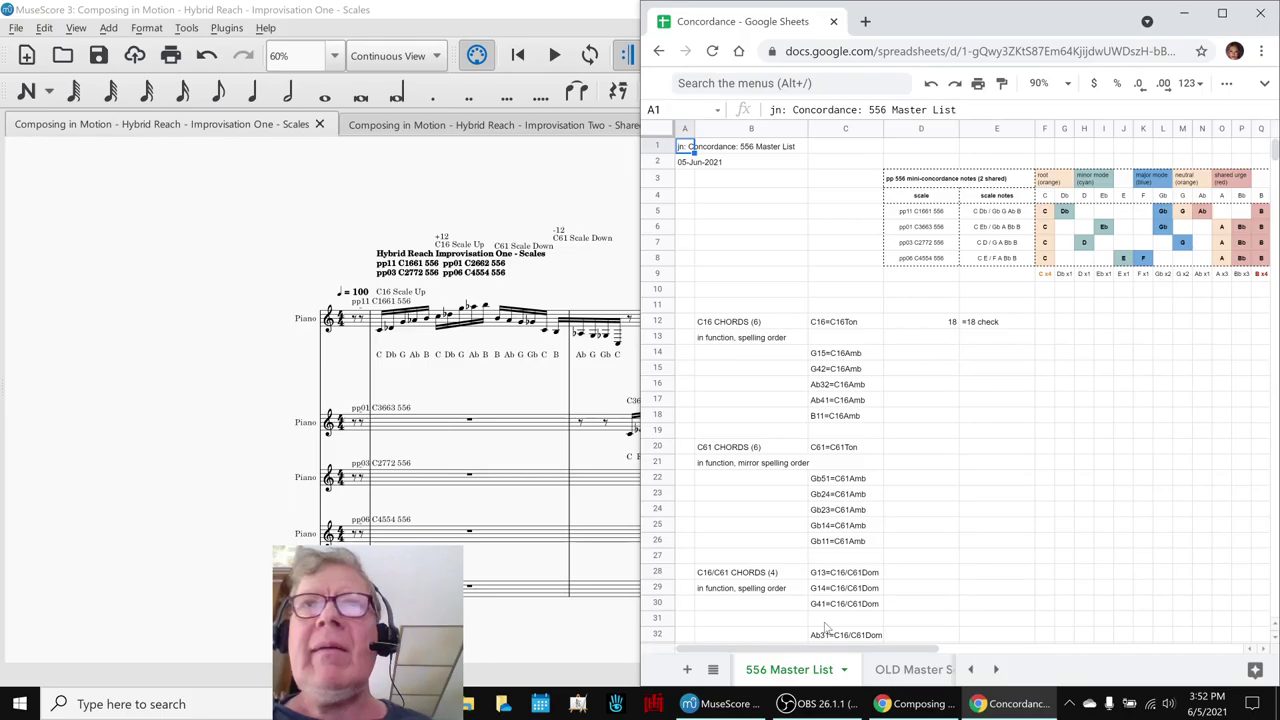
# Look over the C16 CHORDS (6) list on 556 Master List, then move to the 556 Master Sort sheet.
pyautogui.click(738, 326)
pyautogui.scroll(-5, 829, 330)
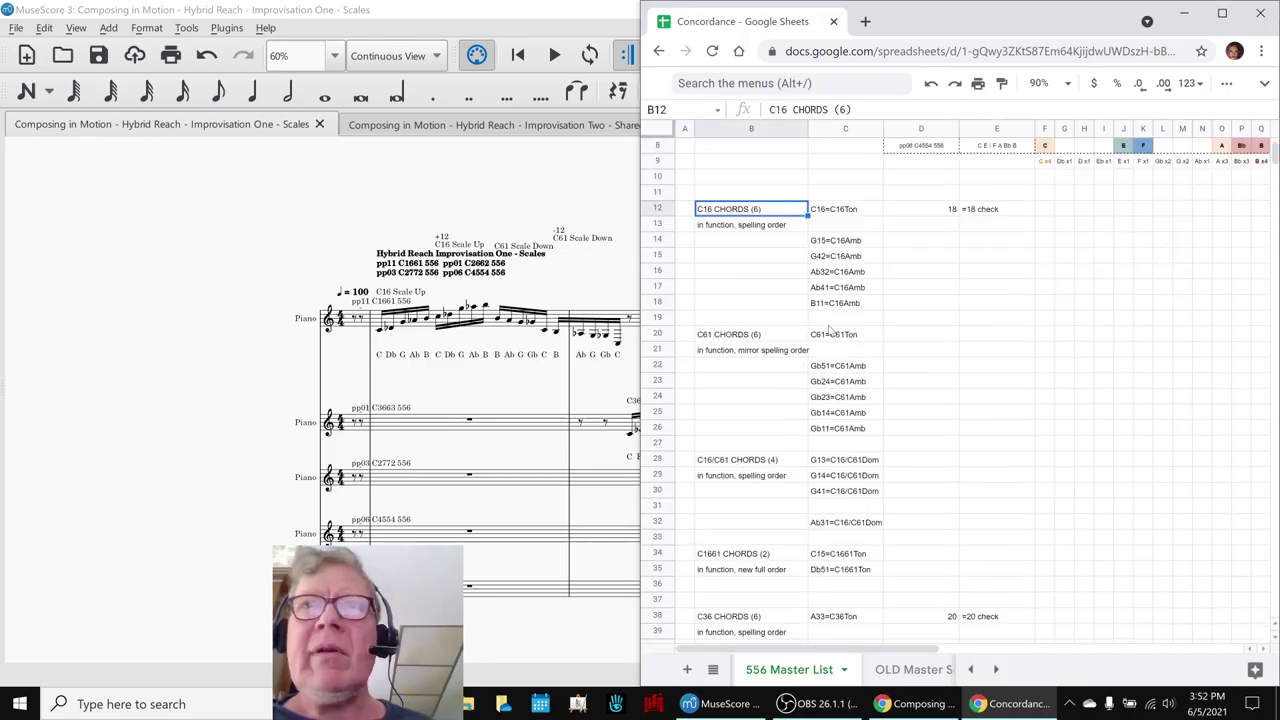
pyautogui.scroll(-18, 829, 330)
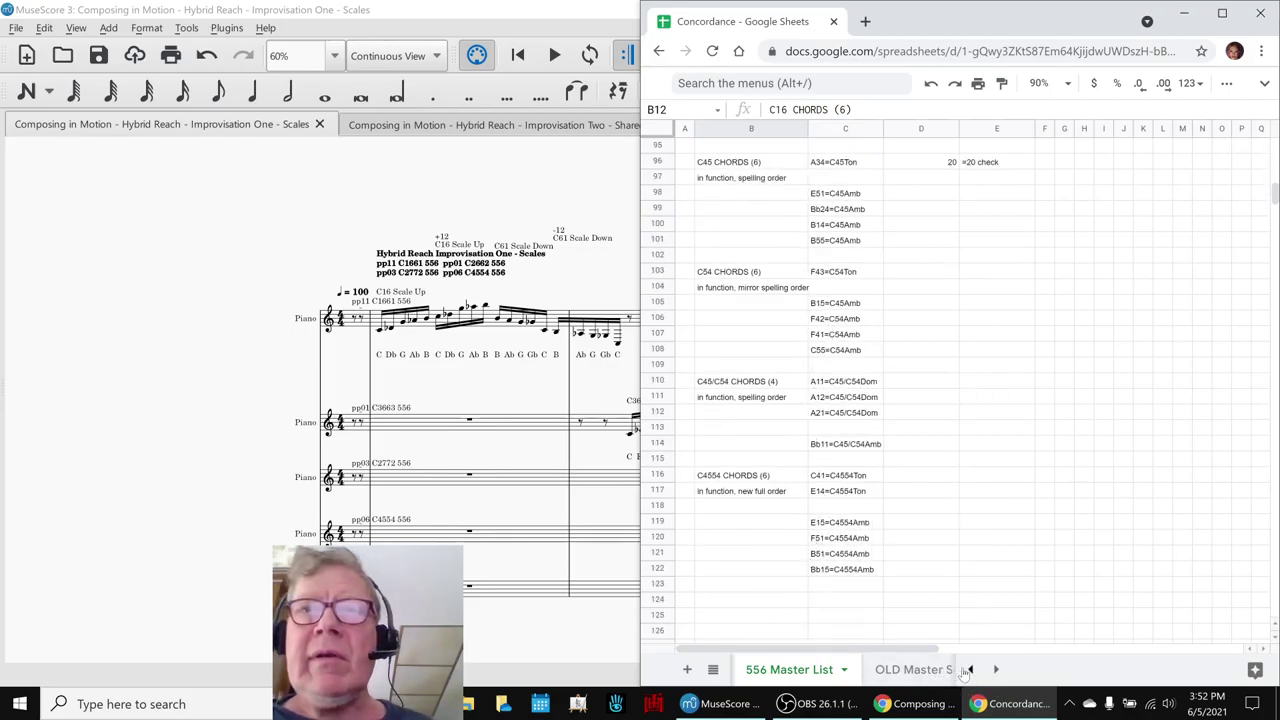
pyautogui.click(970, 670)
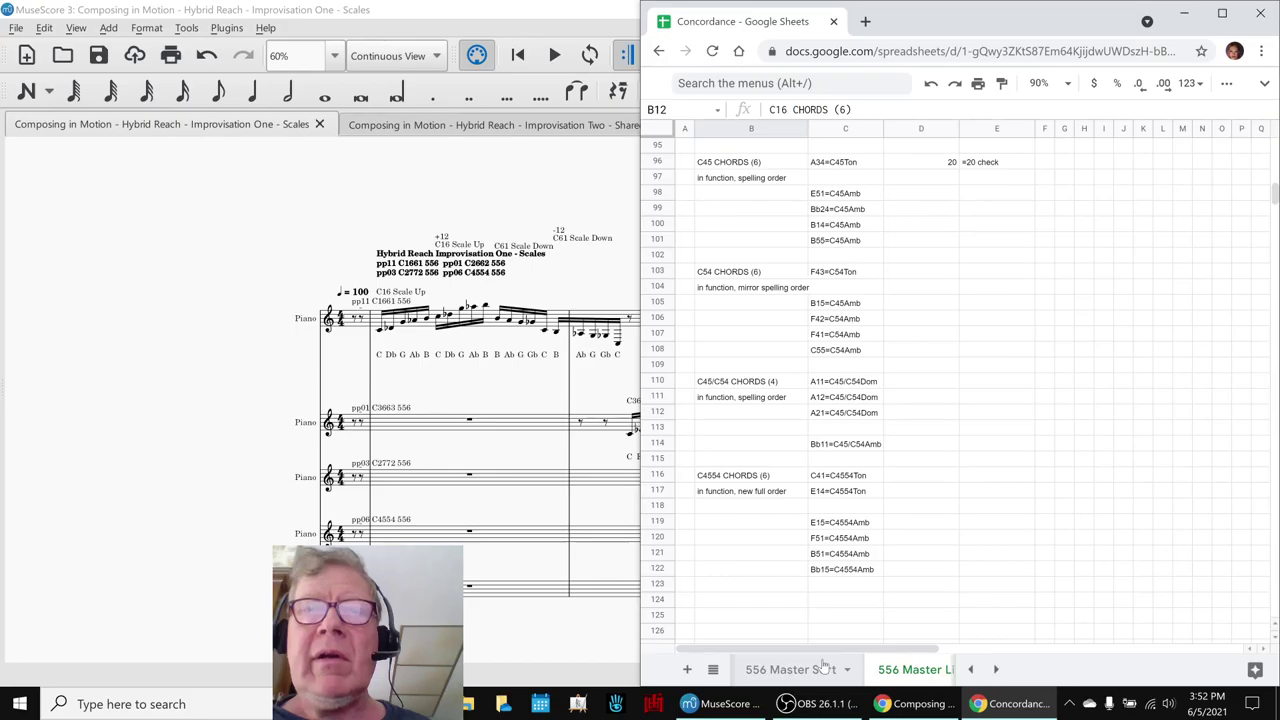
pyautogui.click(790, 669)
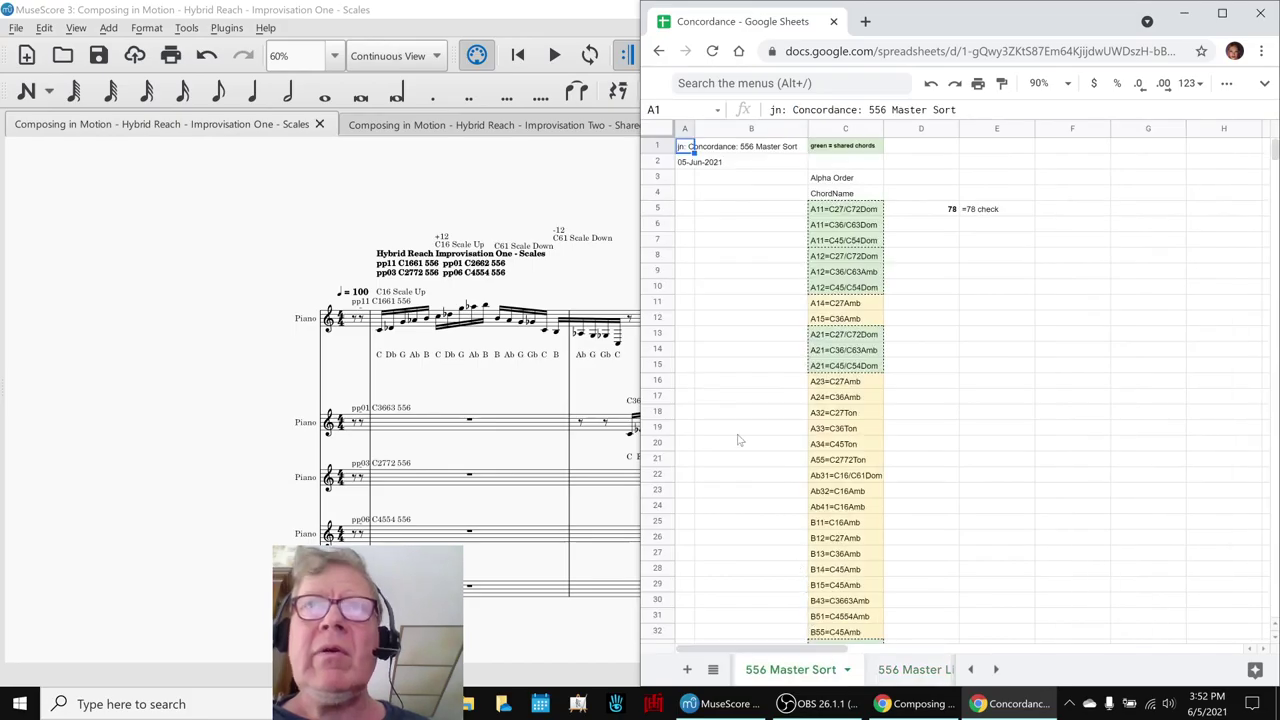
# Highlight the shared A11, A12 and A21 = C27/C72Dom chord entries, then return to Improvisation Two.
pyautogui.click(748, 336)
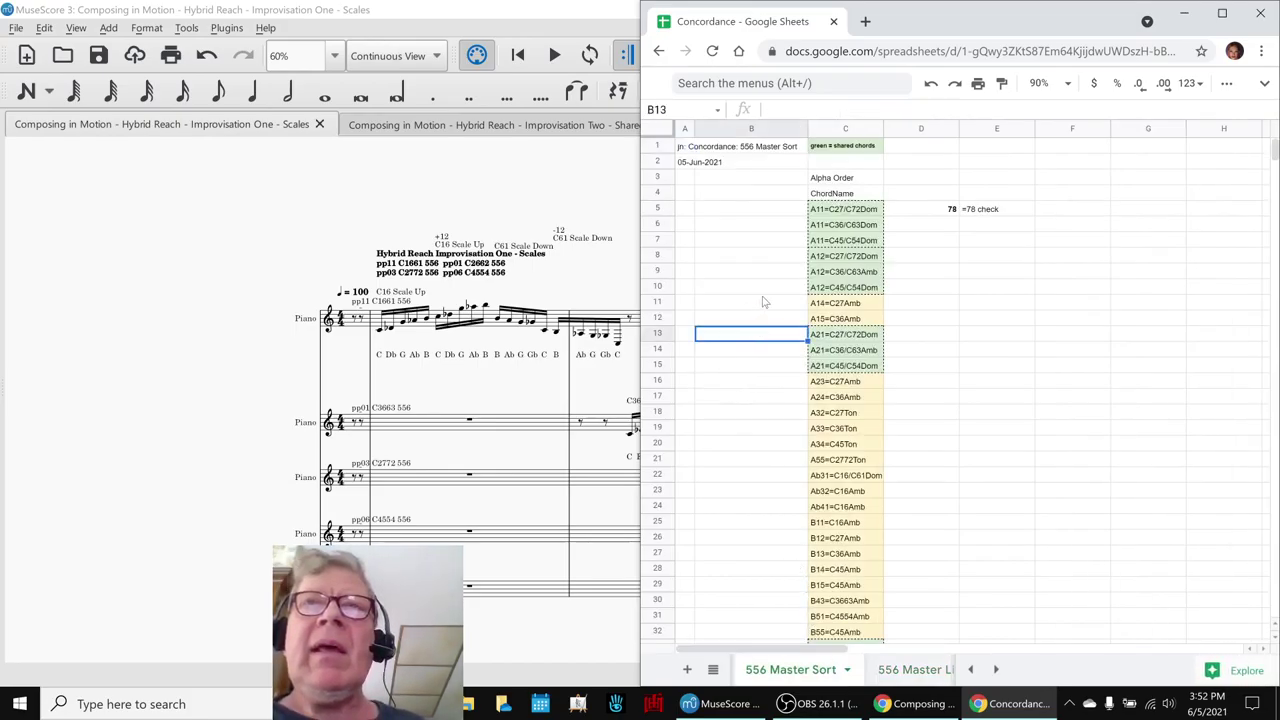
pyautogui.click(829, 210)
pyautogui.moveTo(829, 210); pyautogui.dragTo(830, 243)
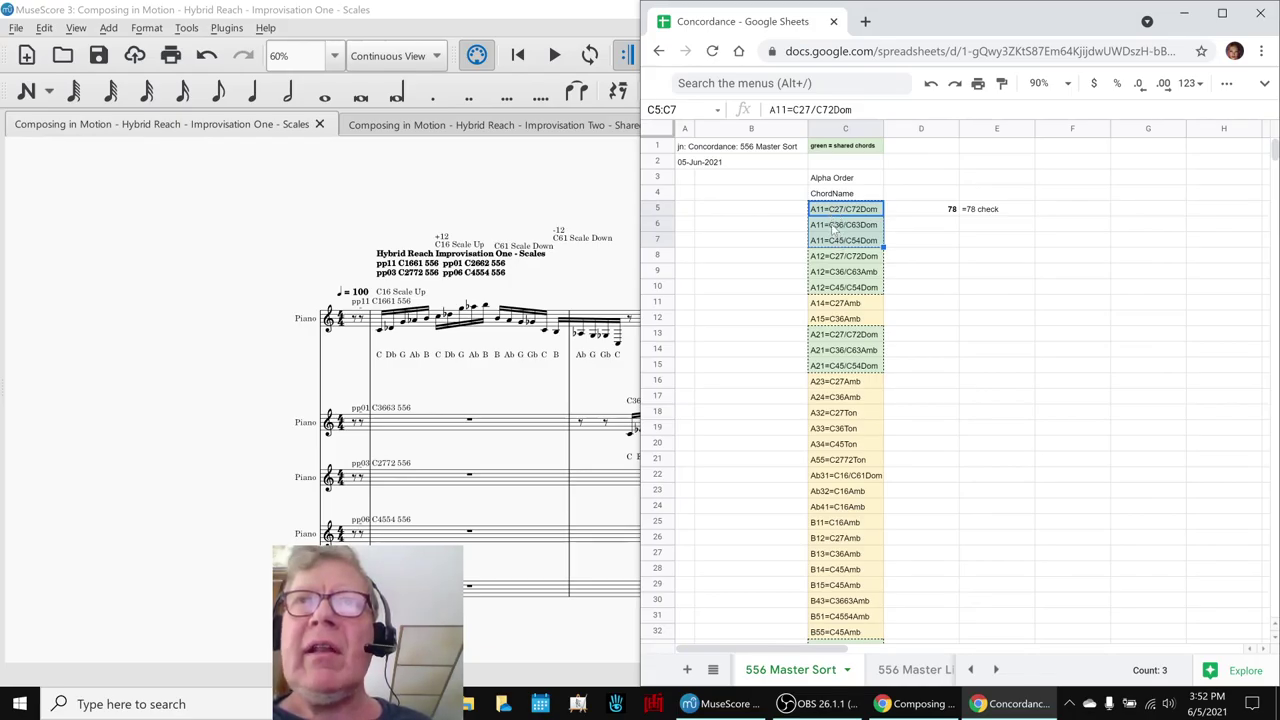
pyautogui.click(837, 258)
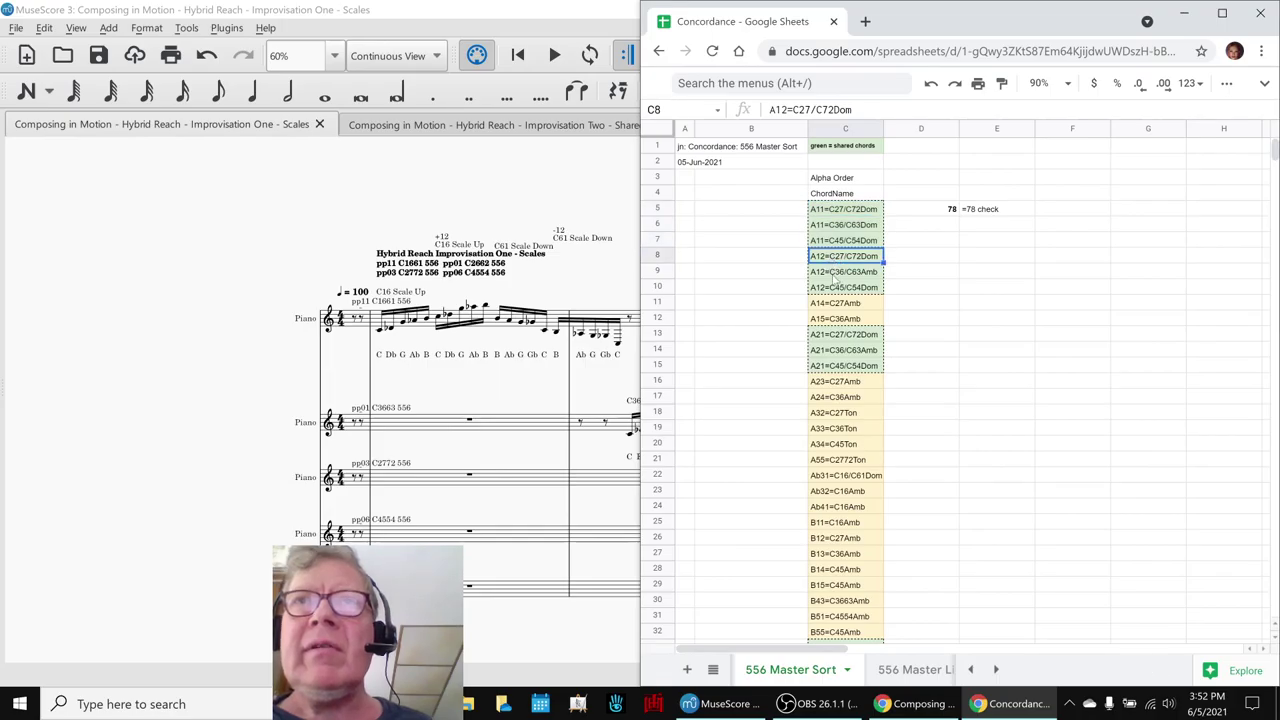
pyautogui.click(840, 336)
pyautogui.scroll(-5, 872, 345)
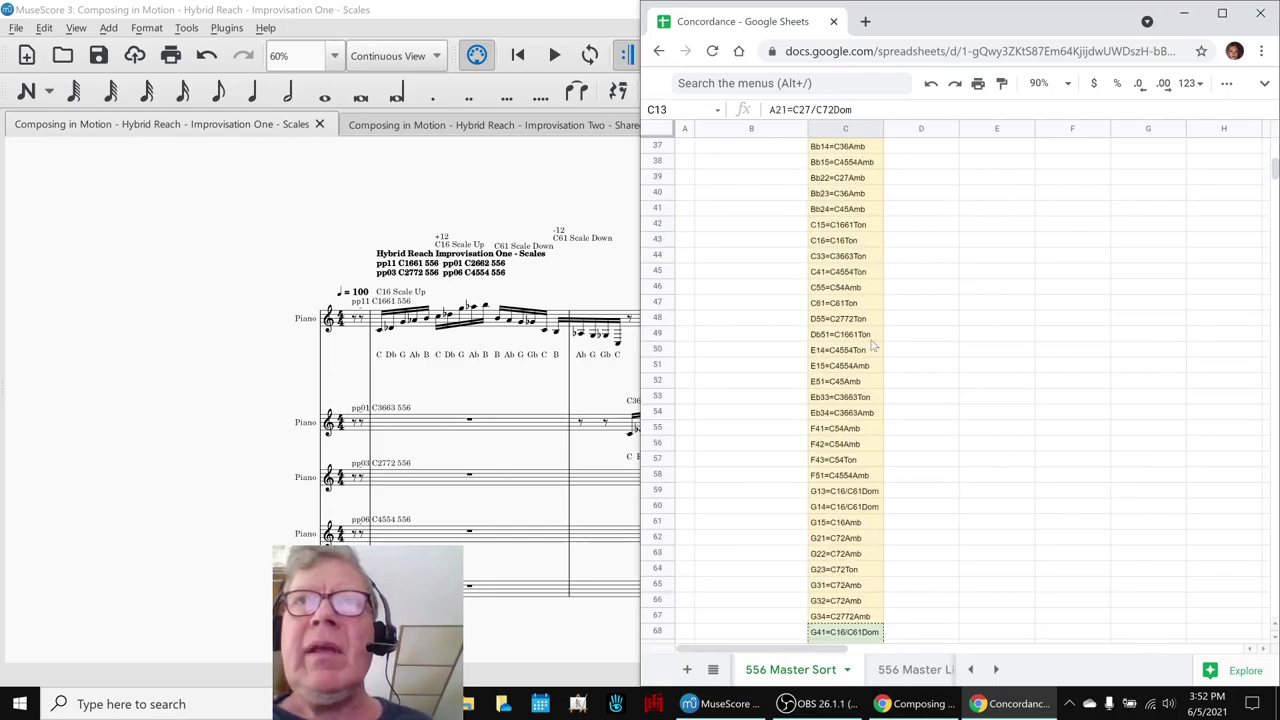
pyautogui.scroll(5, 872, 345)
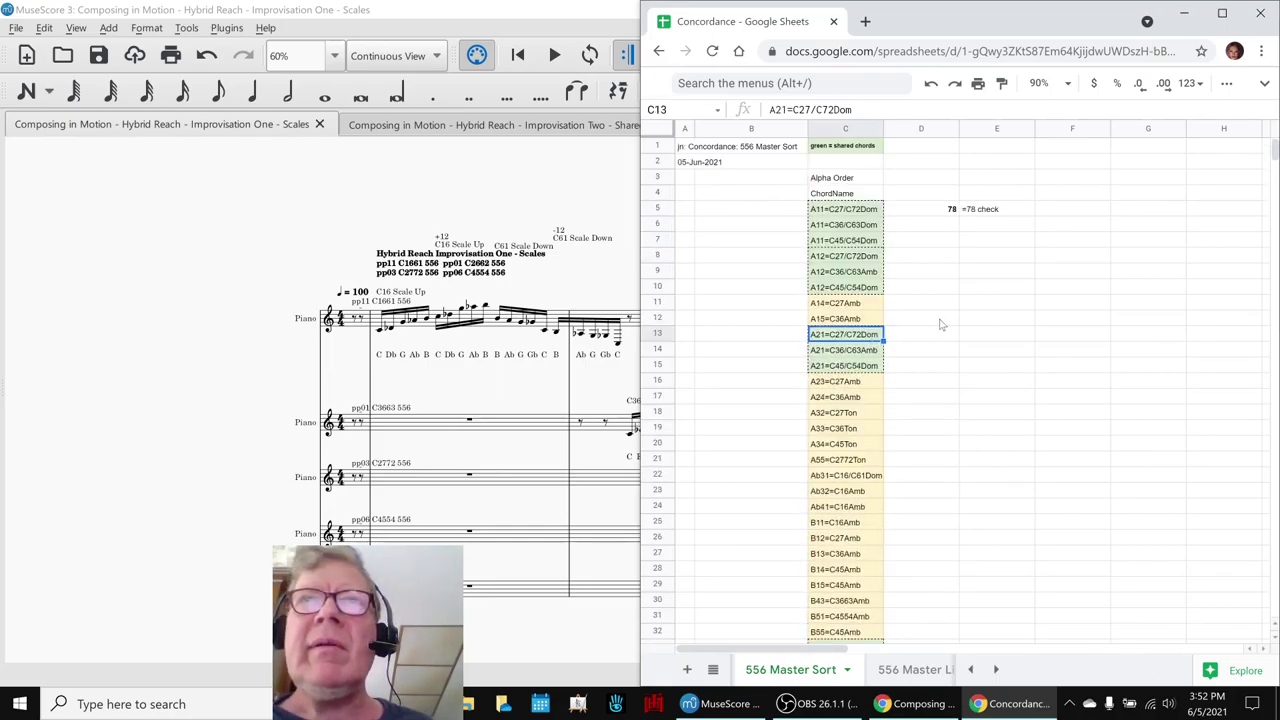
pyautogui.click(940, 323)
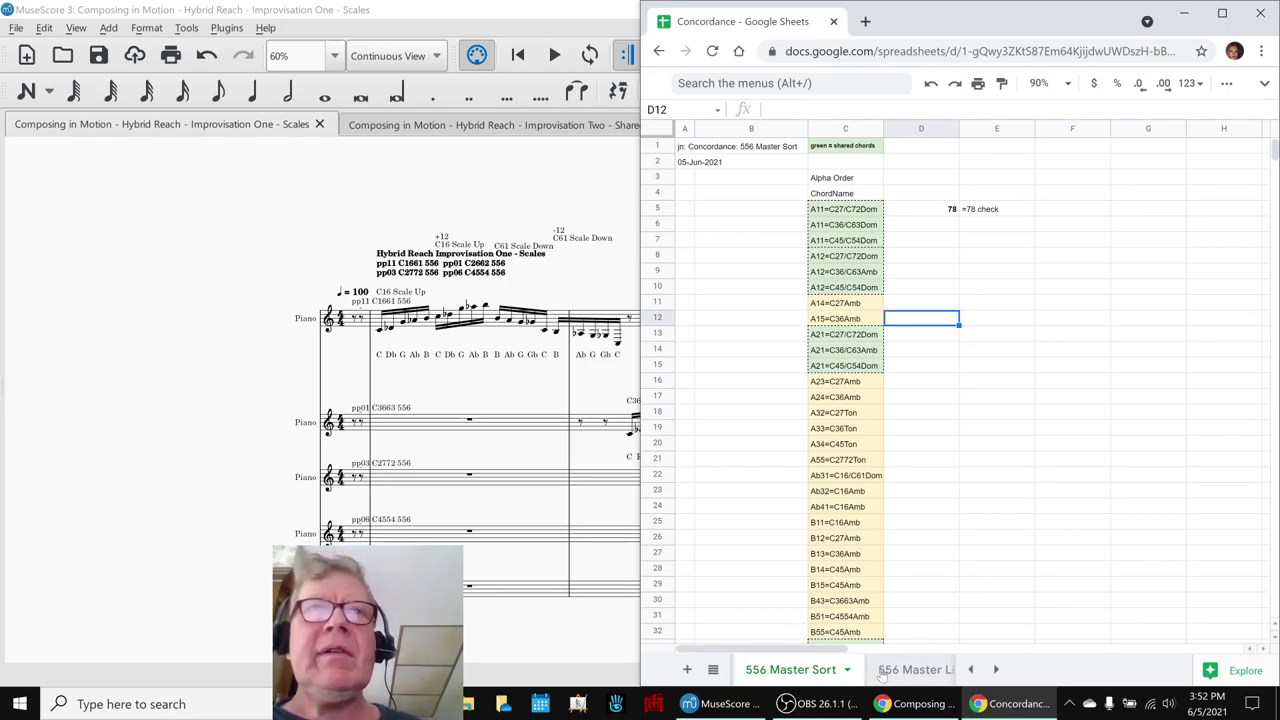
pyautogui.click(477, 125)
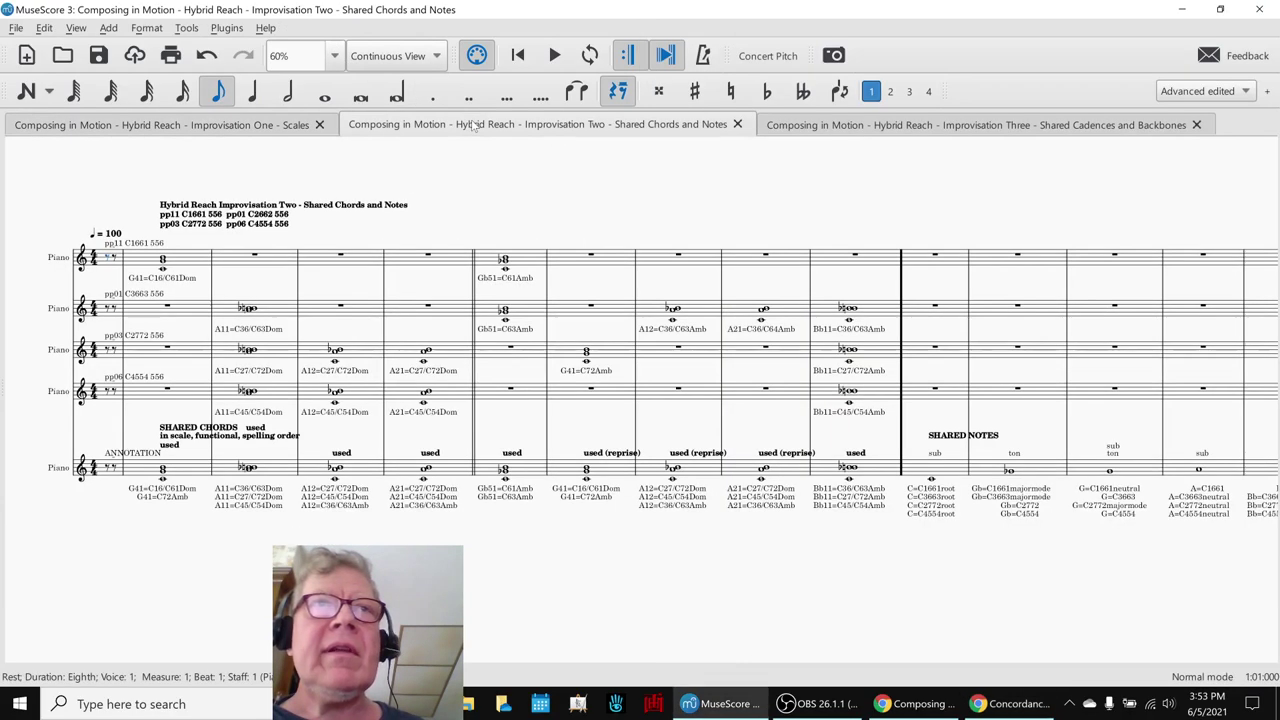
pyautogui.click(194, 473)
pyautogui.press('Escape')
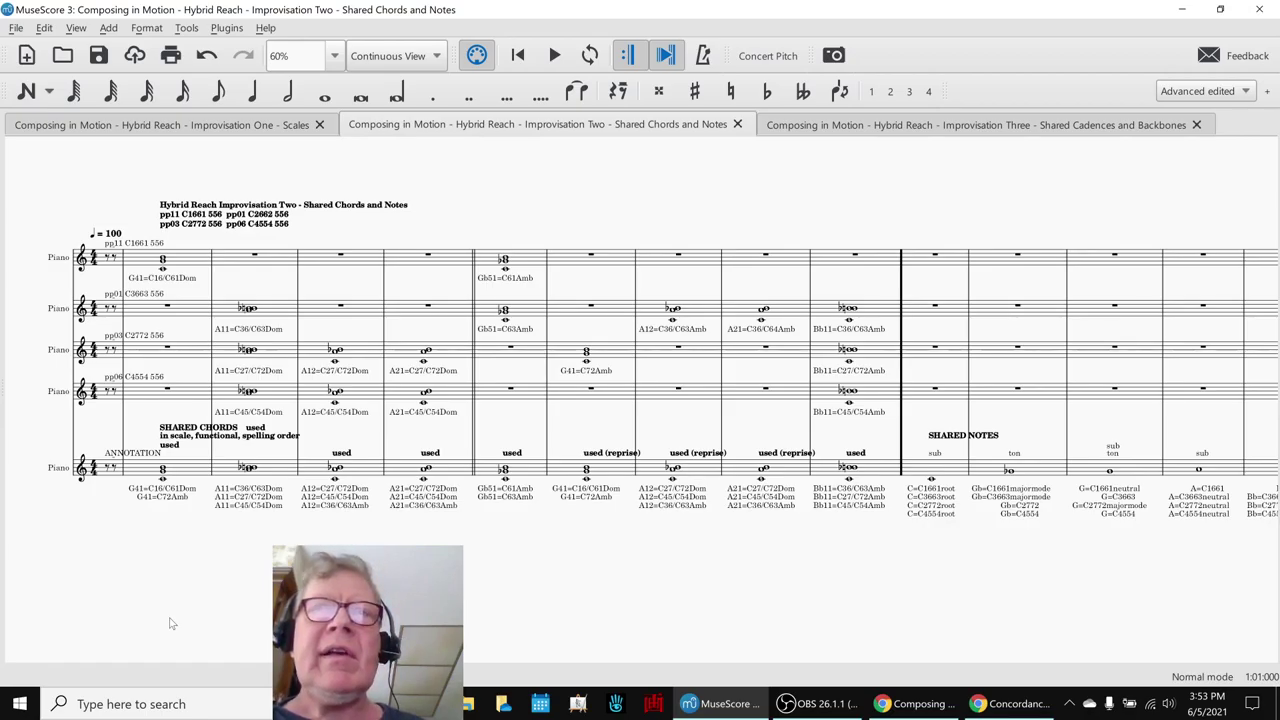
pyautogui.press('space')
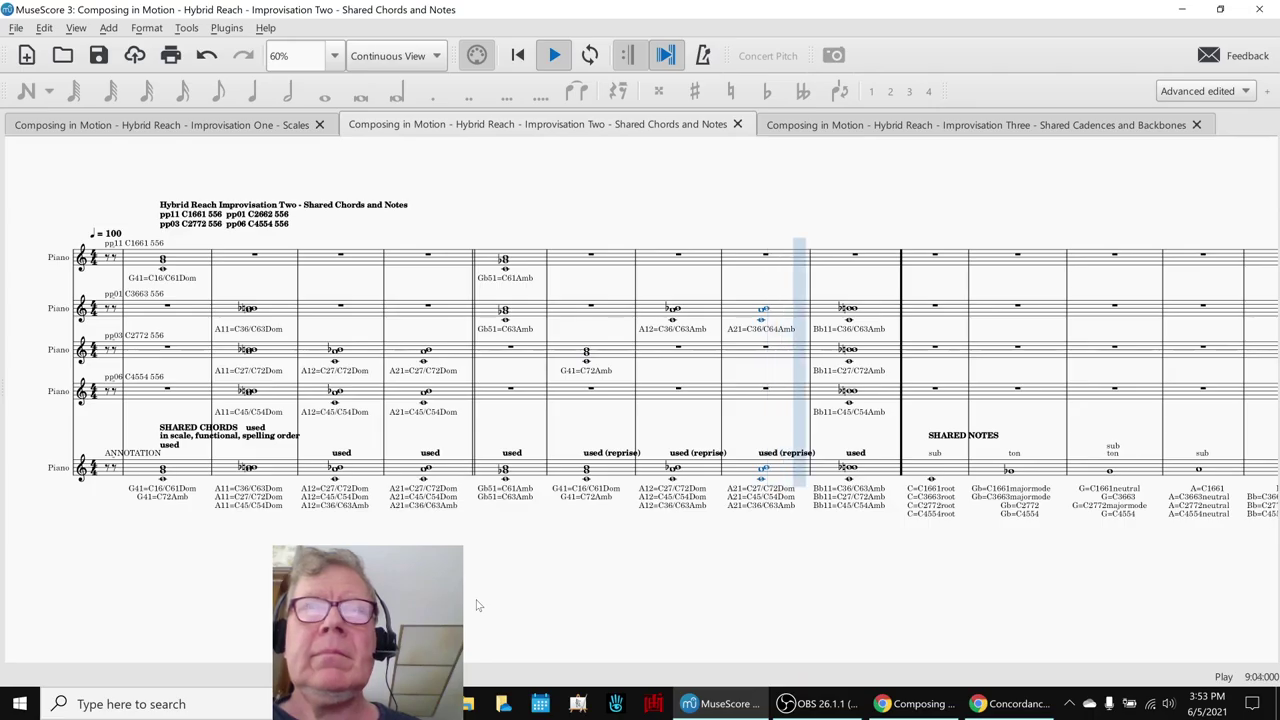
pyautogui.press('space')
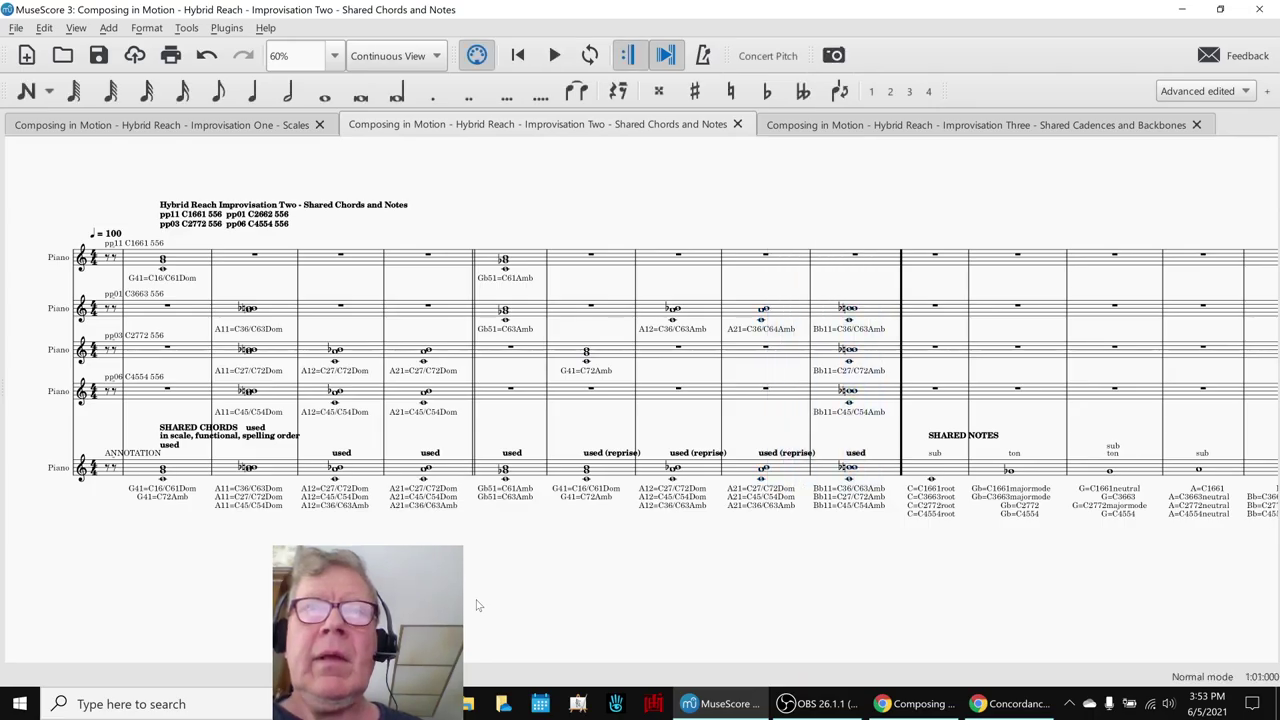
# Range-select measures 10 back to 2 on the Improvisation Two annotation staff to cover the shared chords.
pyautogui.click(402, 471)
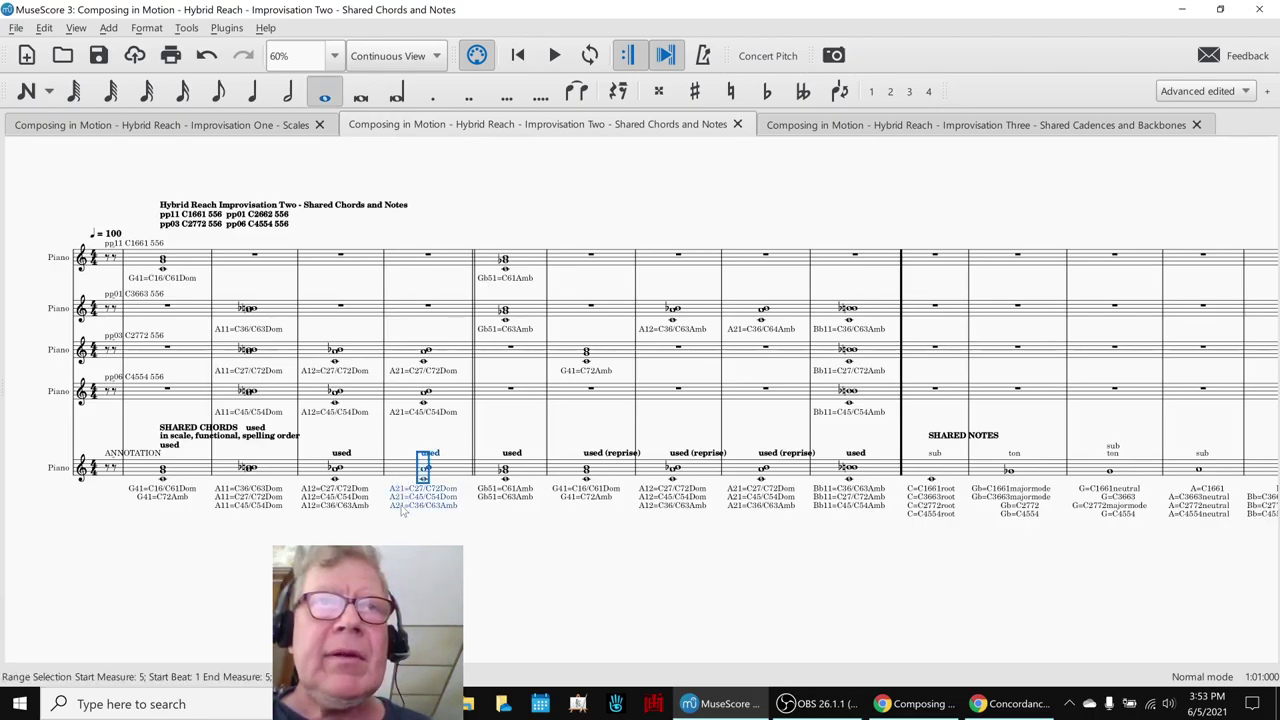
pyautogui.click(535, 470)
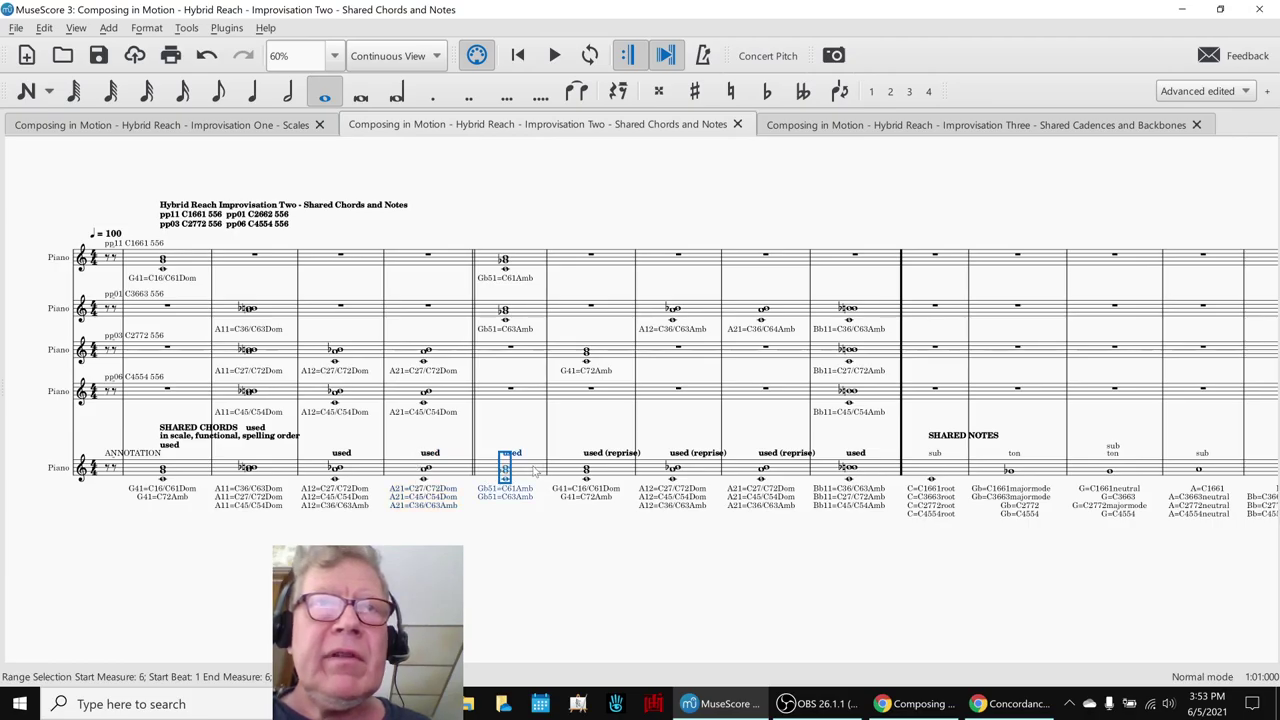
pyautogui.click(605, 540)
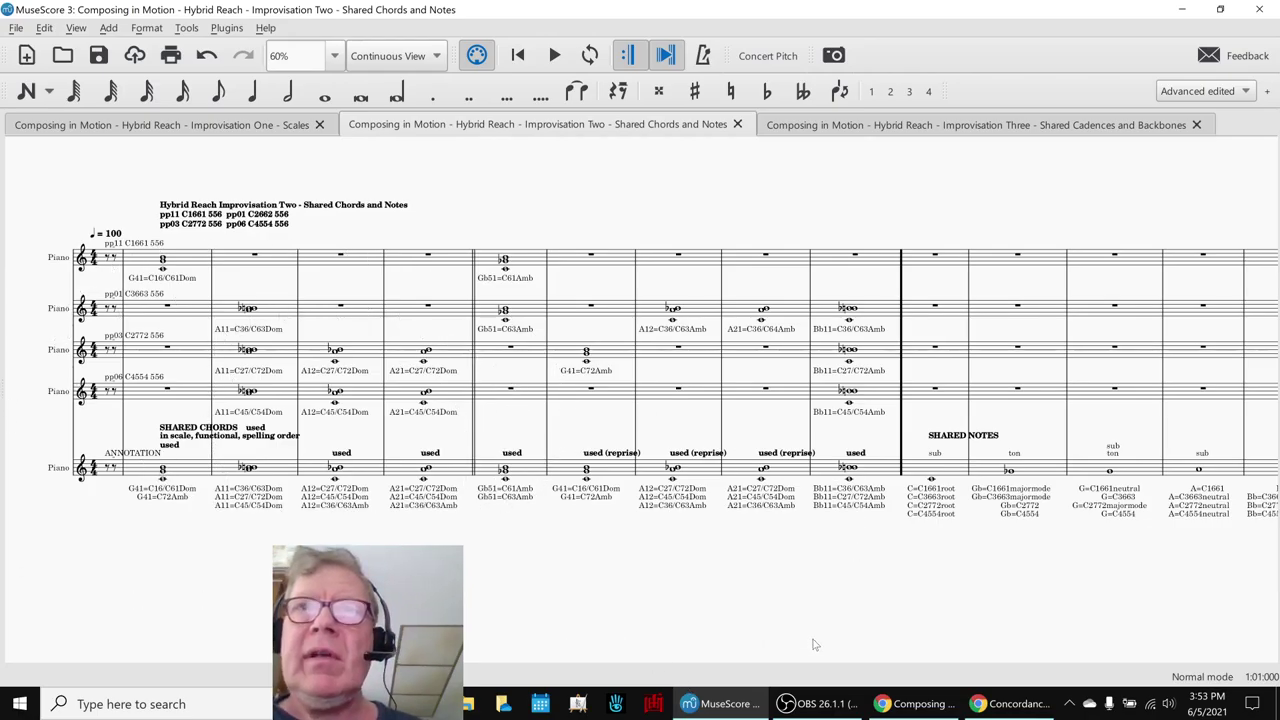
pyautogui.scroll(-5, 815, 645)
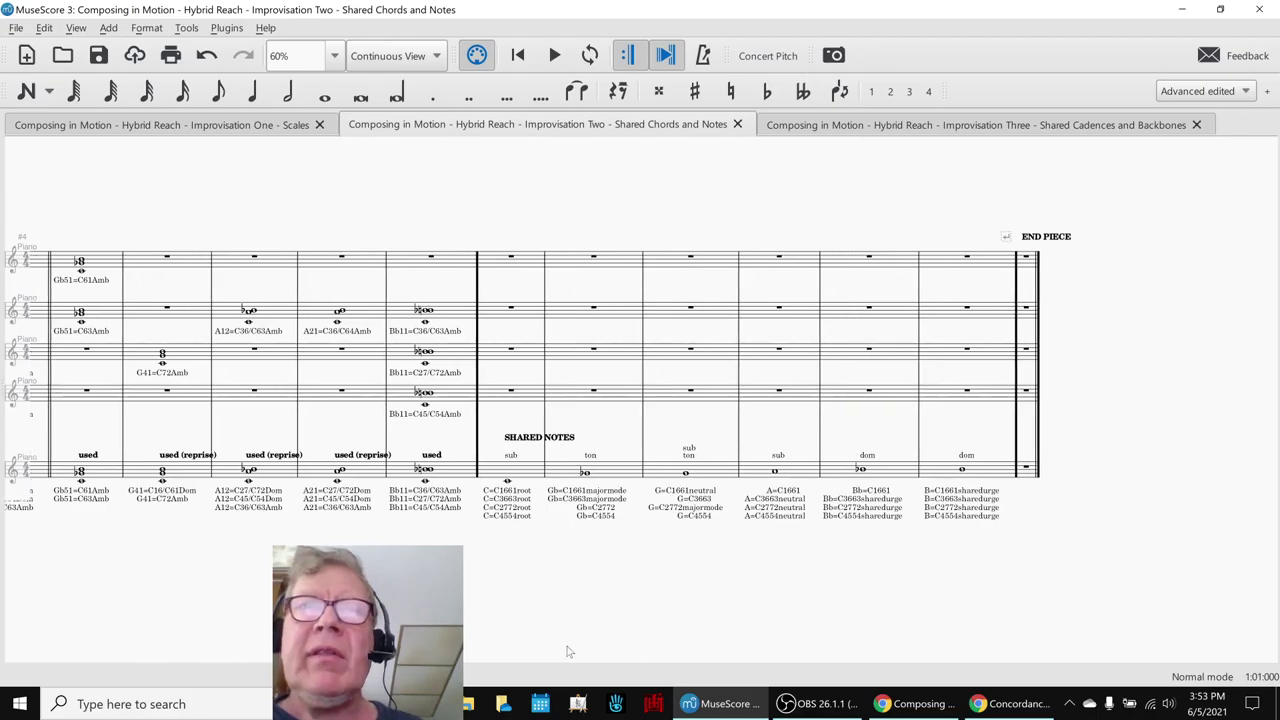
pyautogui.click(462, 471)
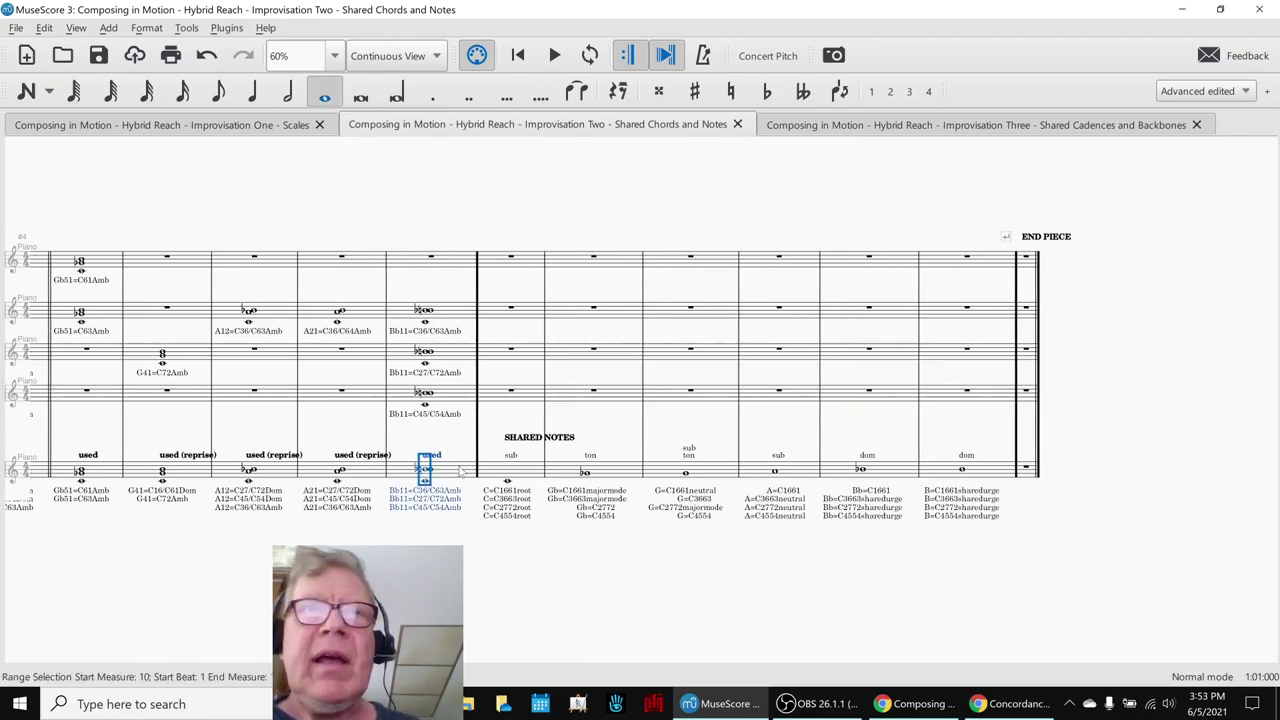
pyautogui.scroll(5, 945, 565)
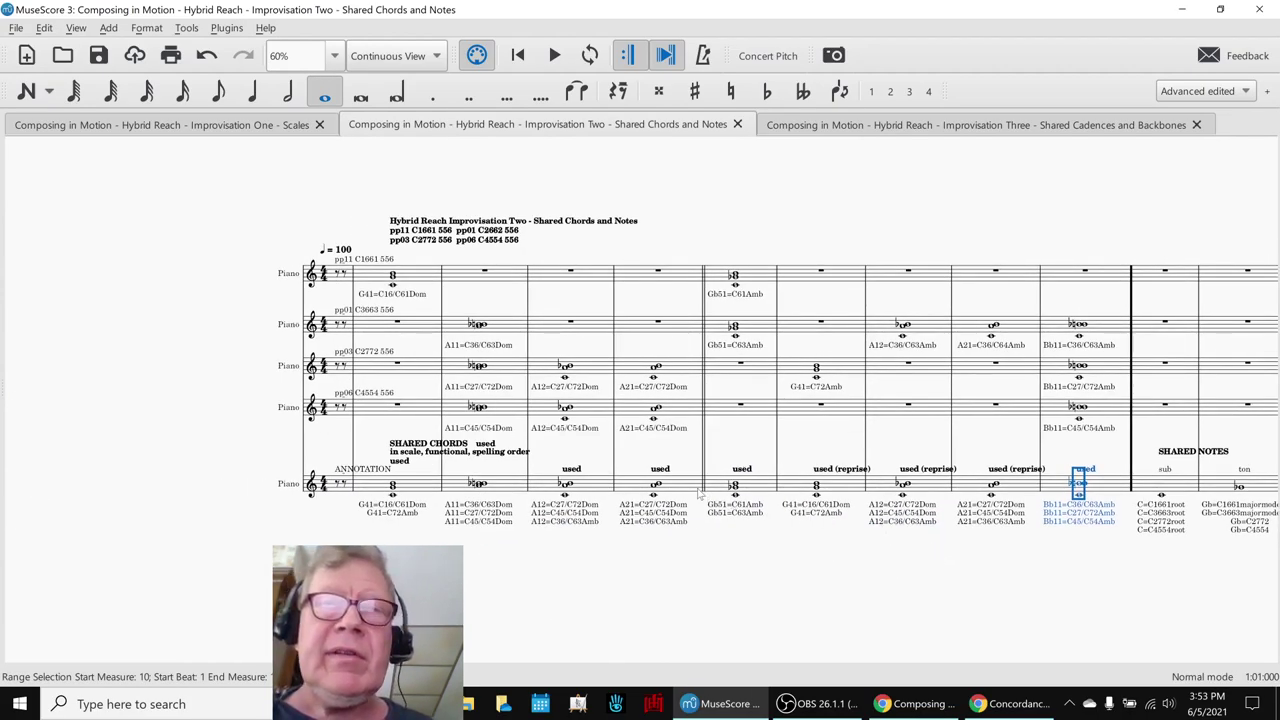
pyautogui.keyDown('shift'); pyautogui.click(415, 488); pyautogui.keyUp('shift')
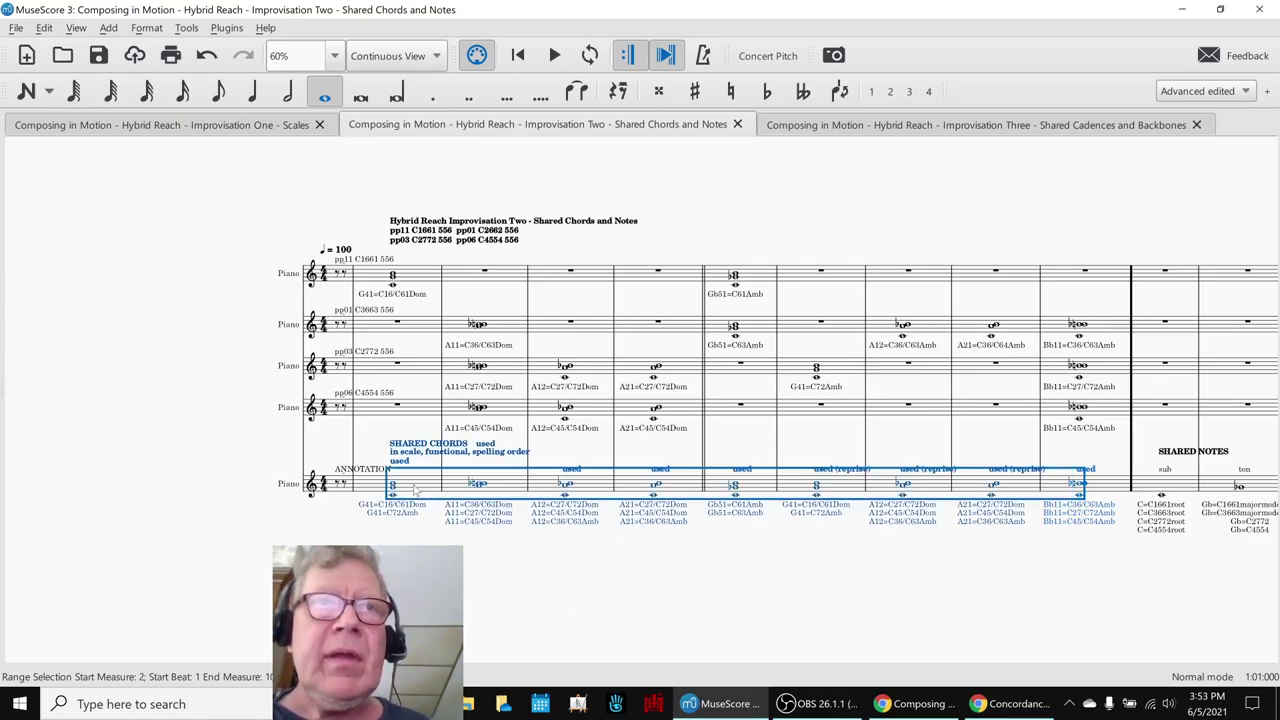
# Show the selected chords on the Piano Keyboard, clear the selection, and bring the Concordance spreadsheet forward.
pyautogui.press('p')
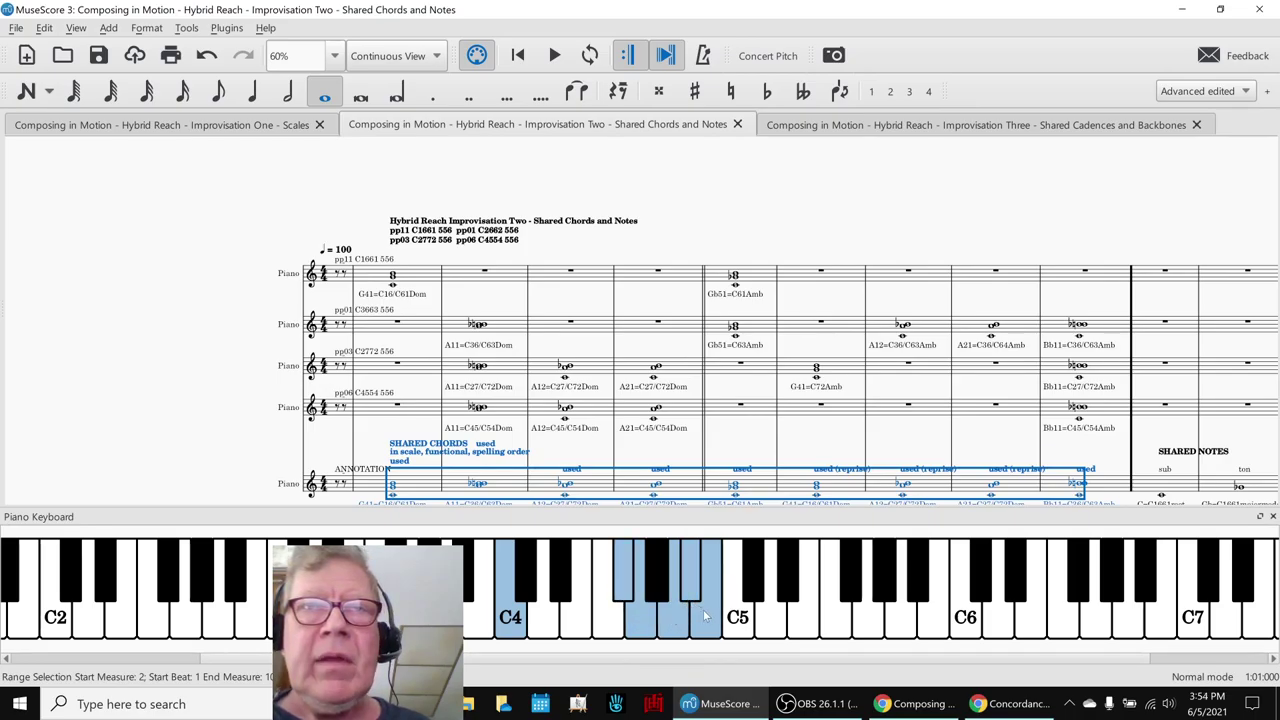
pyautogui.press('Escape')
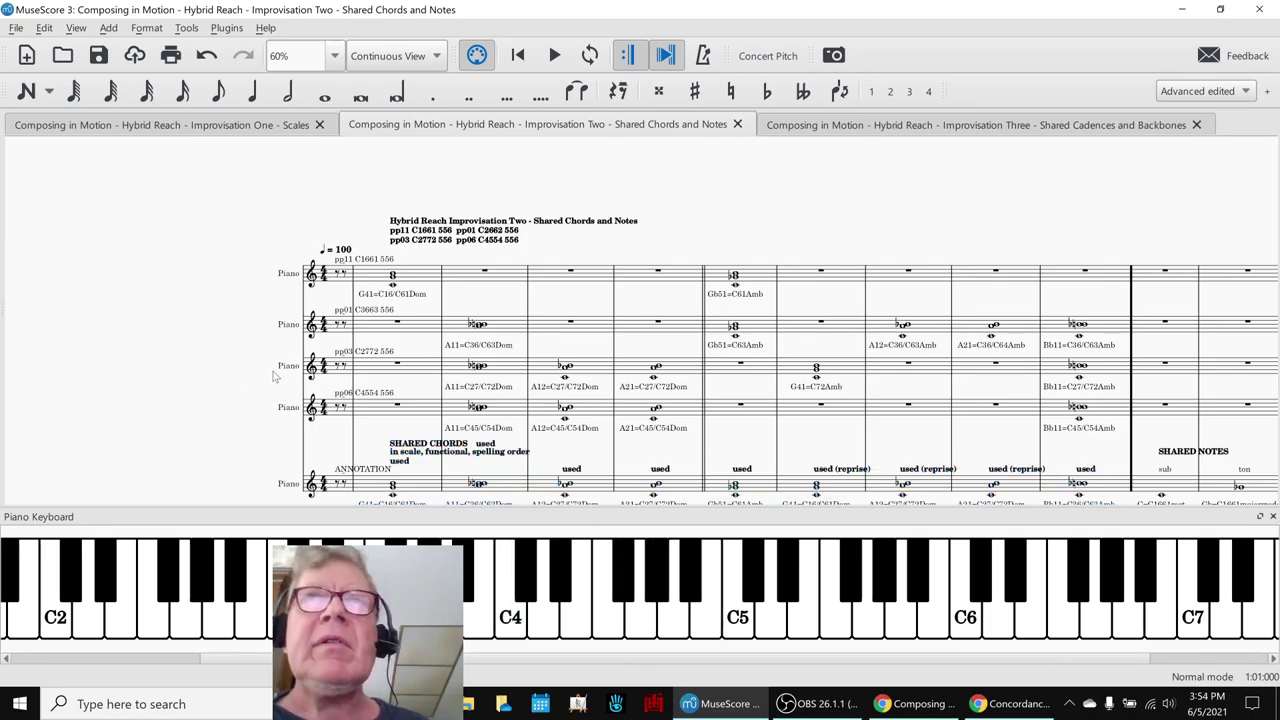
pyautogui.click(1008, 700)
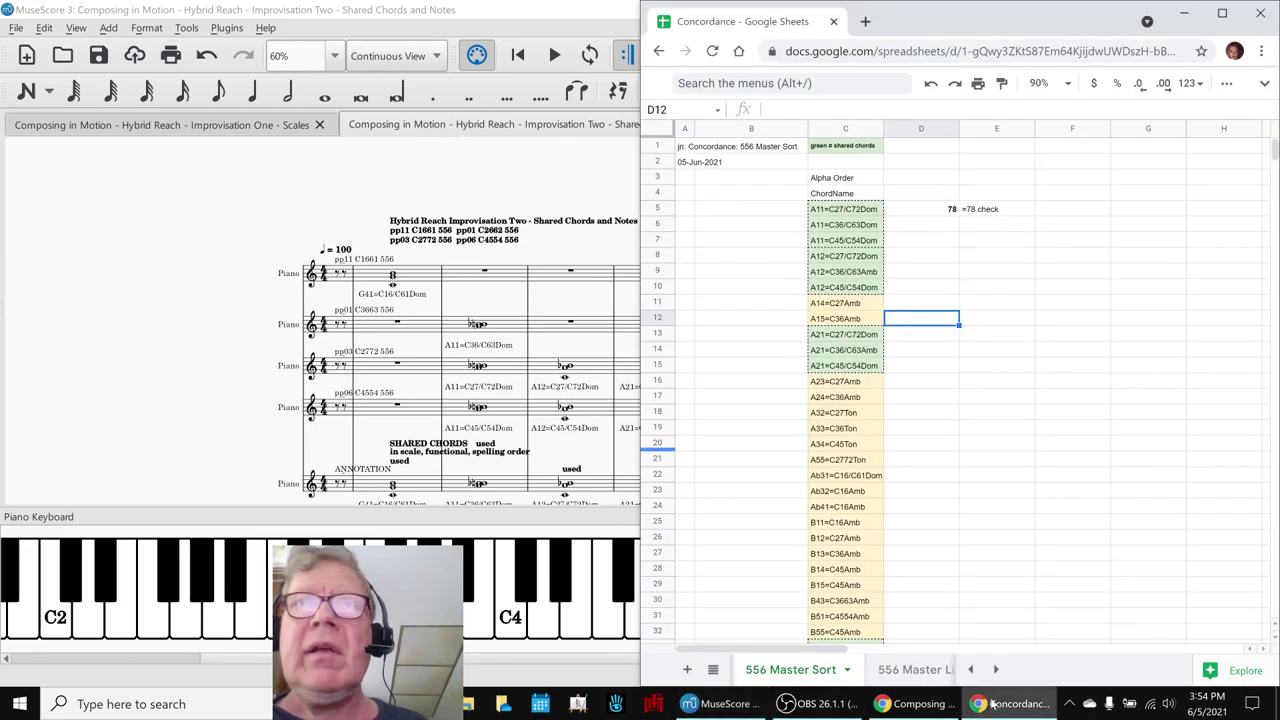
# On the 556 Master List sheet, step along row 9 beneath the colour-coded mini-concordance notes table.
pyautogui.click(890, 669)
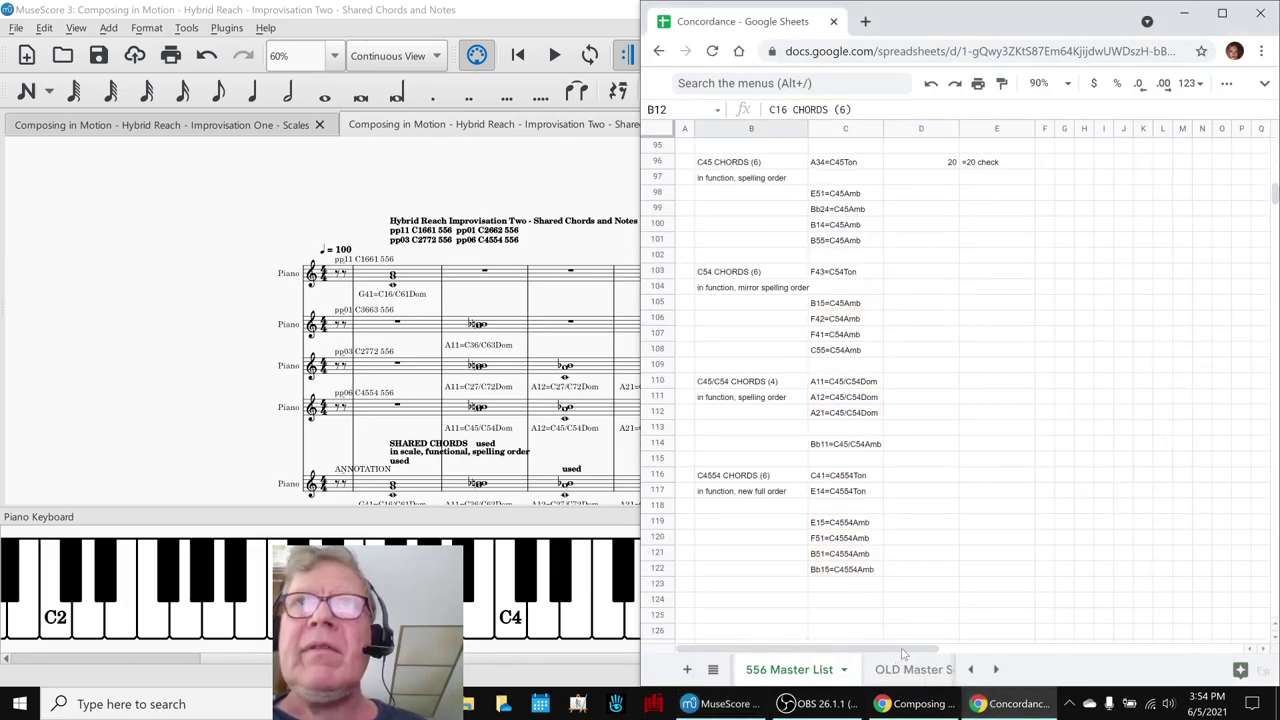
pyautogui.scroll(-10, 911, 594)
pyautogui.scroll(-2, 911, 594)
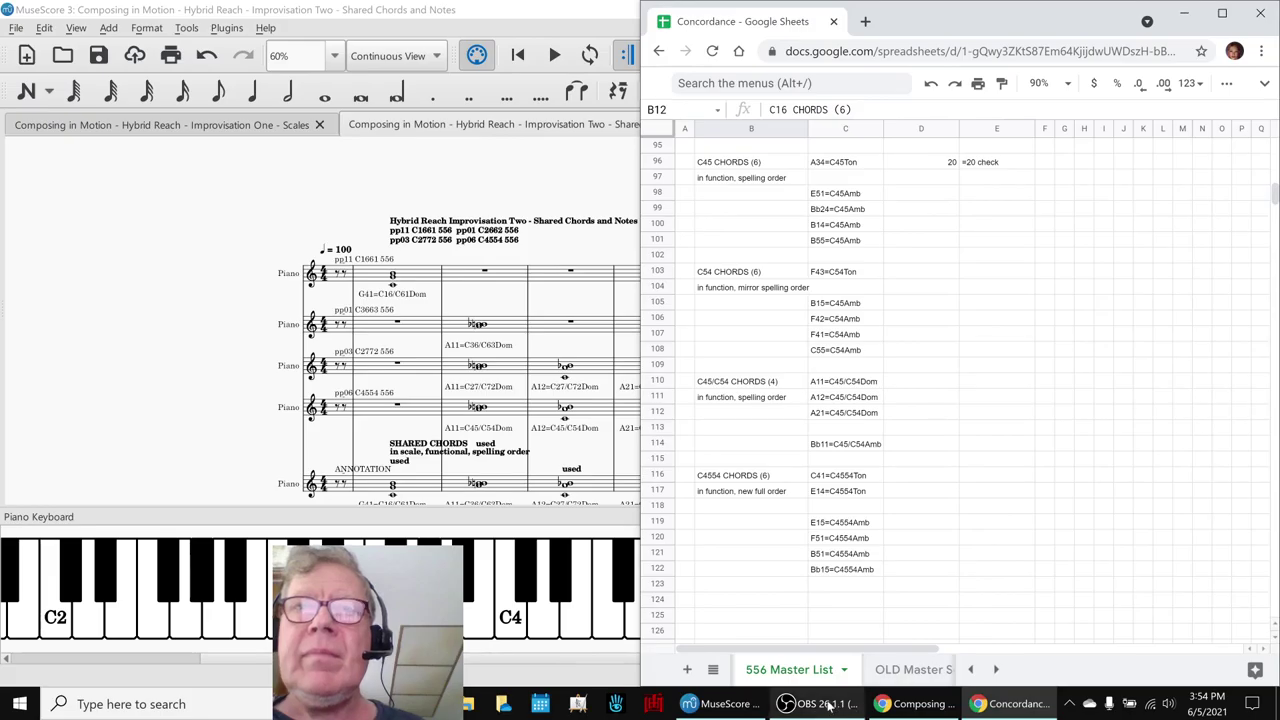
pyautogui.scroll(20, 914, 570)
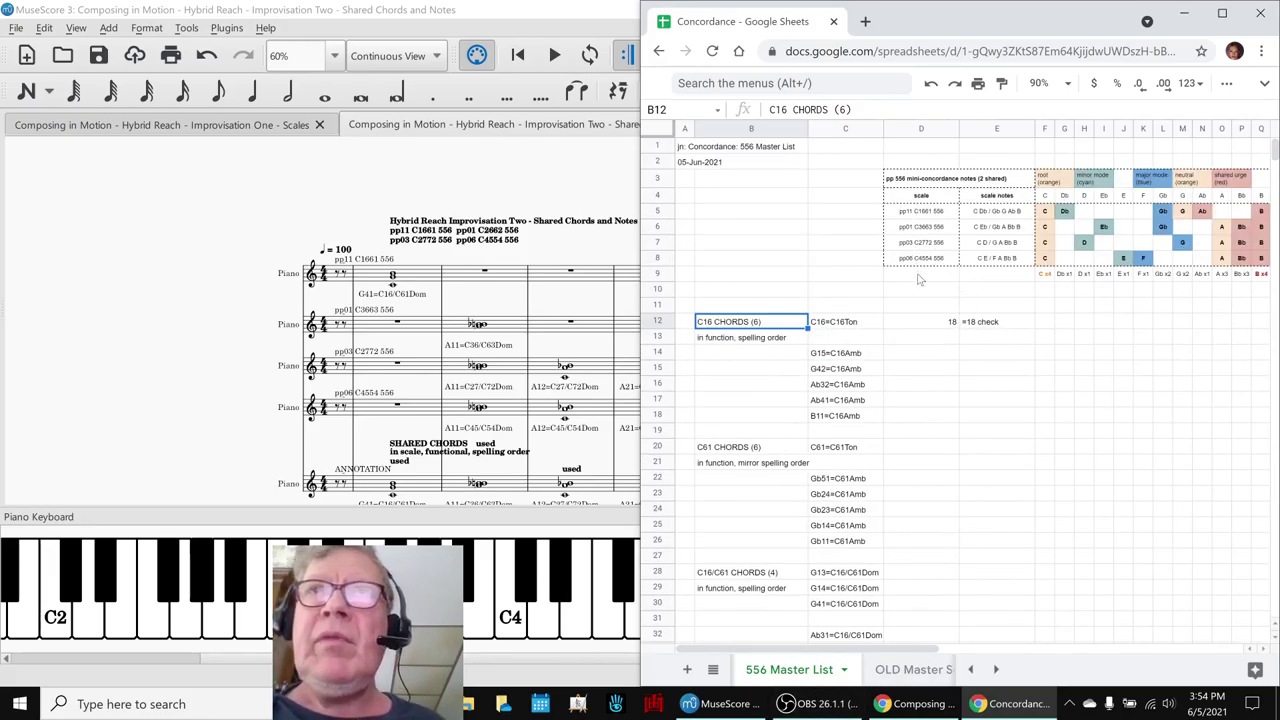
pyautogui.click(920, 278)
pyautogui.press('Right')
pyautogui.press('Right')
pyautogui.press('Right')
pyautogui.press('Right')
pyautogui.press('Right')
pyautogui.press('Right')
pyautogui.press('Right')
pyautogui.press('Right')
pyautogui.press('Right')
pyautogui.press('Right')
pyautogui.press('Right')
pyautogui.press('Right')
pyautogui.press('Right')
pyautogui.press('Right')
pyautogui.press('Right')
pyautogui.press('Right')
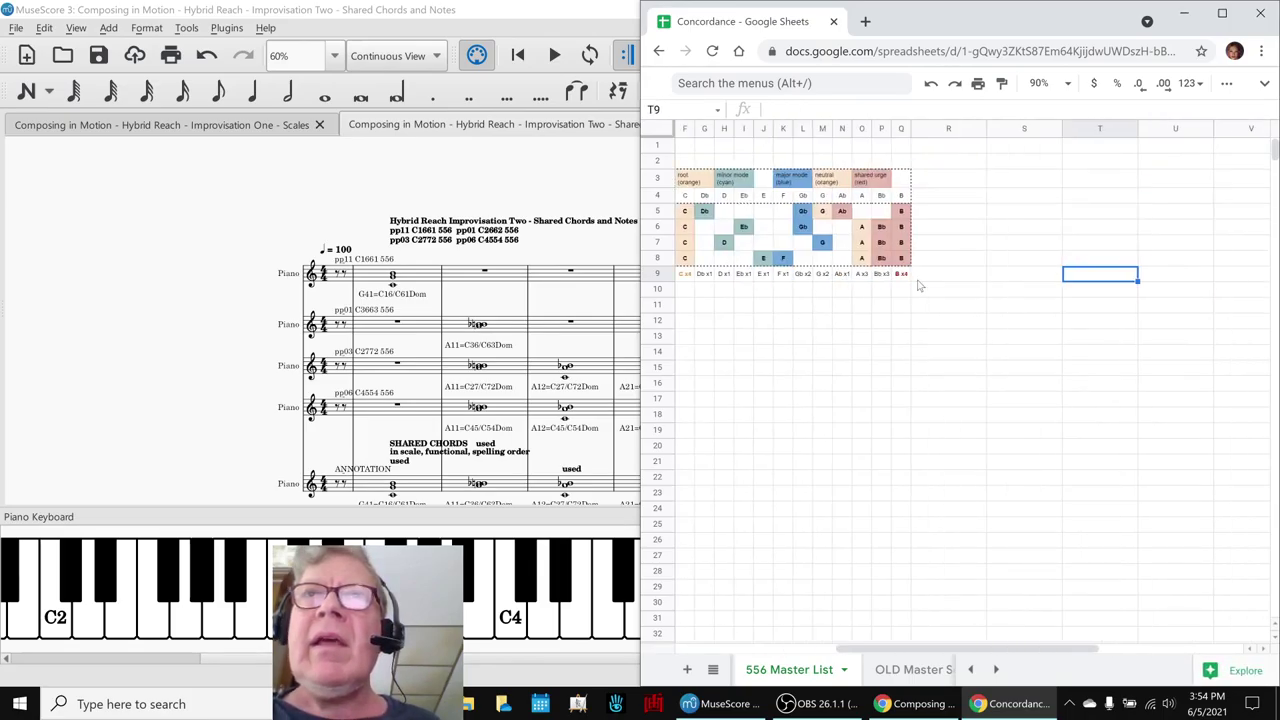
pyautogui.press('Left')
pyautogui.press('Left')
pyautogui.press('Left')
pyautogui.press('Left')
pyautogui.press('Left')
pyautogui.press('Left')
pyautogui.press('Left')
pyautogui.press('Left')
pyautogui.press('Left')
pyautogui.press('Left')
pyautogui.press('Left')
pyautogui.press('Left')
pyautogui.press('Left')
pyautogui.press('Left')
pyautogui.press('Left')
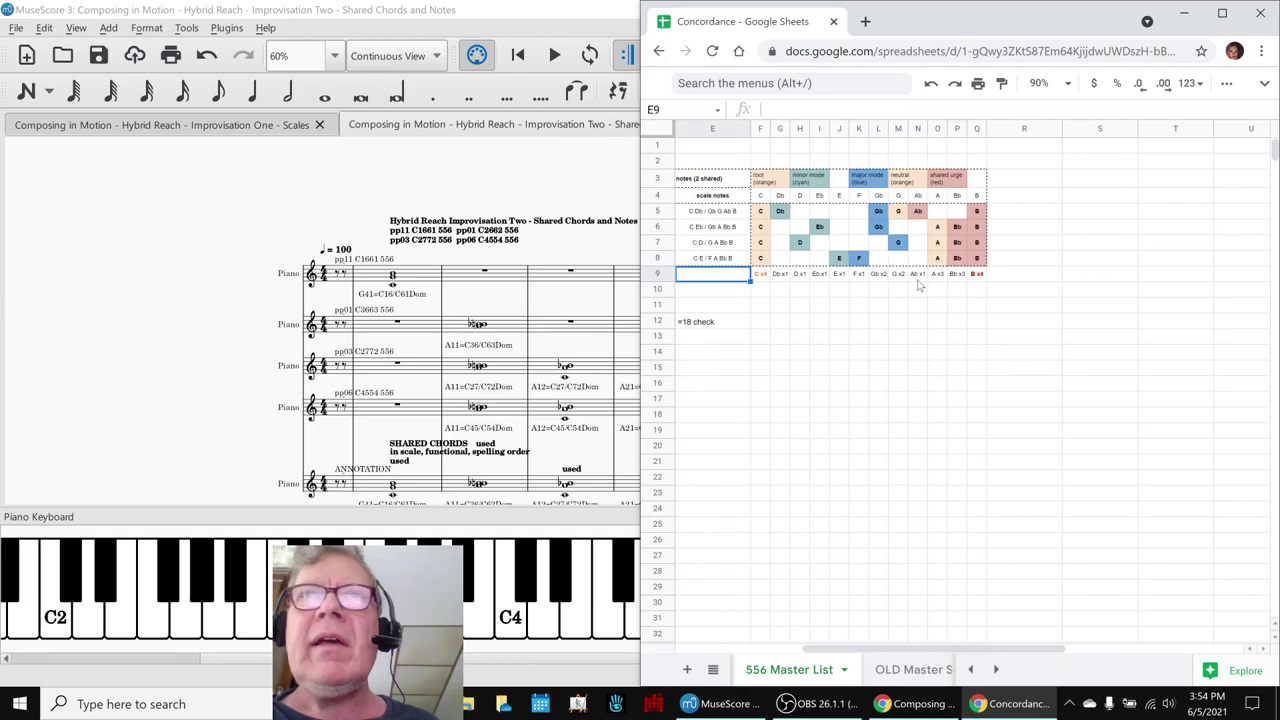
pyautogui.press('Left')
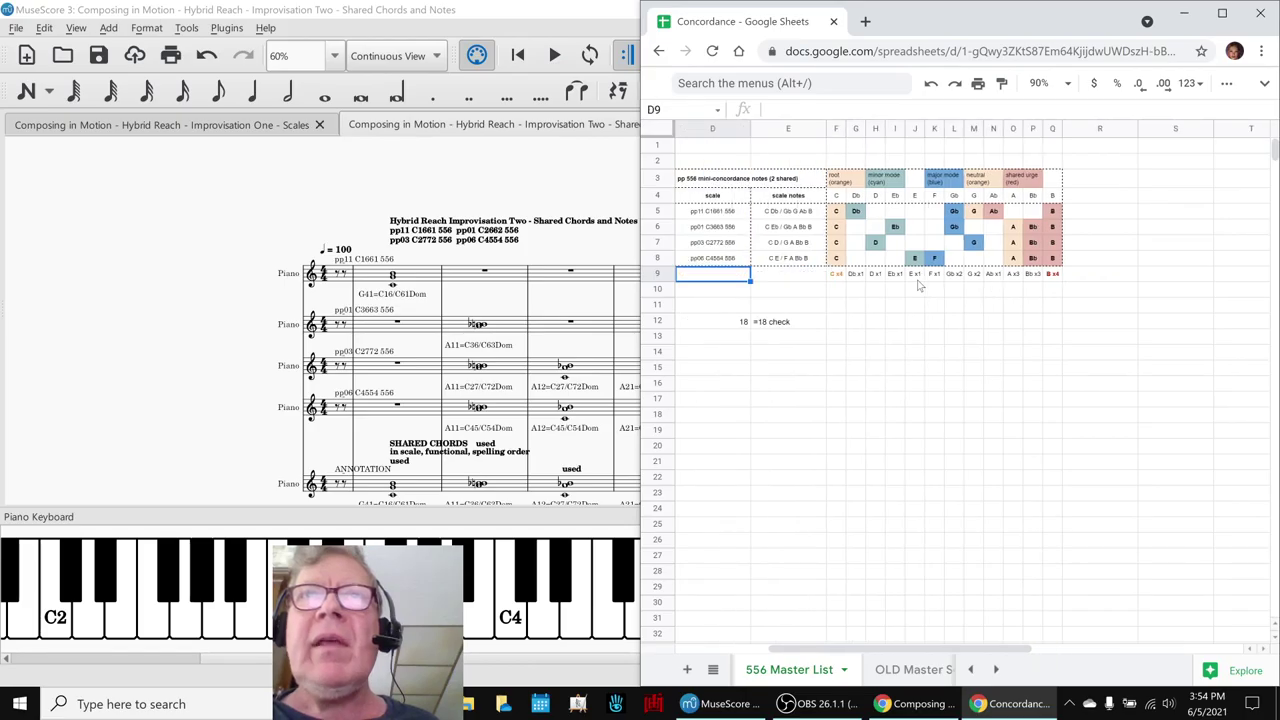
pyautogui.click(837, 211)
pyautogui.keyDown('shift'); pyautogui.click(836, 258); pyautogui.keyUp('shift')
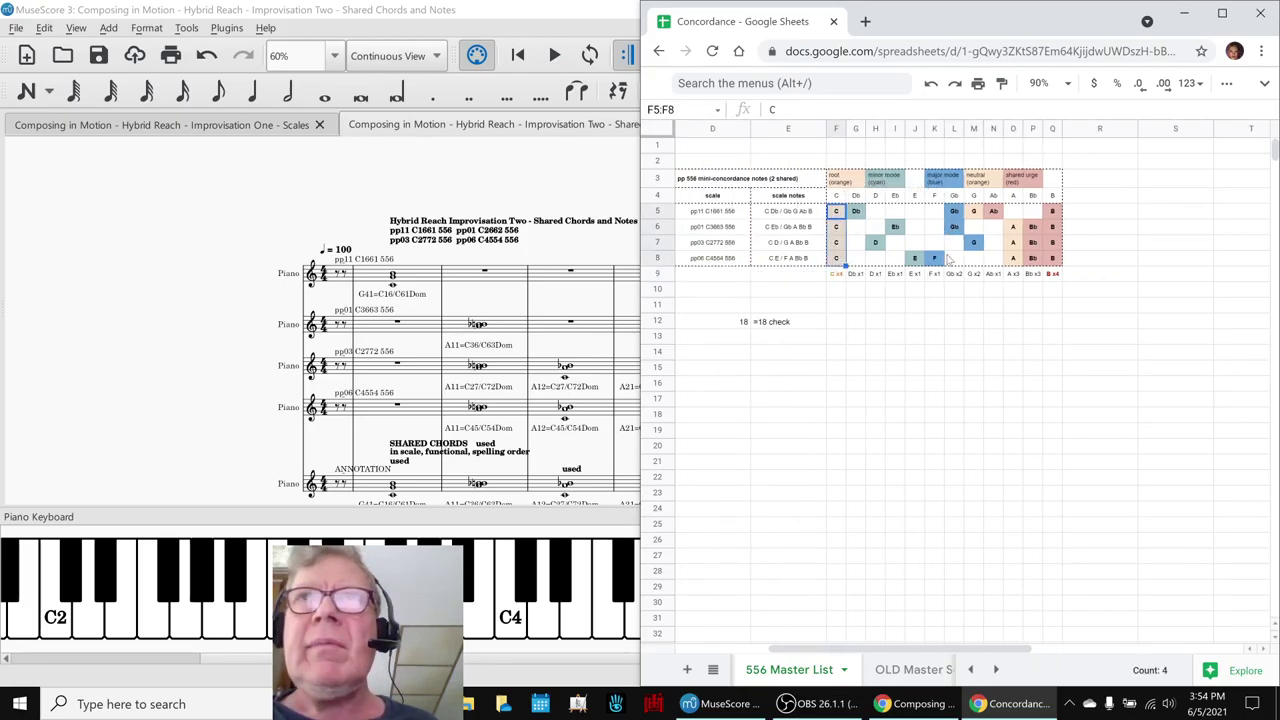
pyautogui.click(1052, 211)
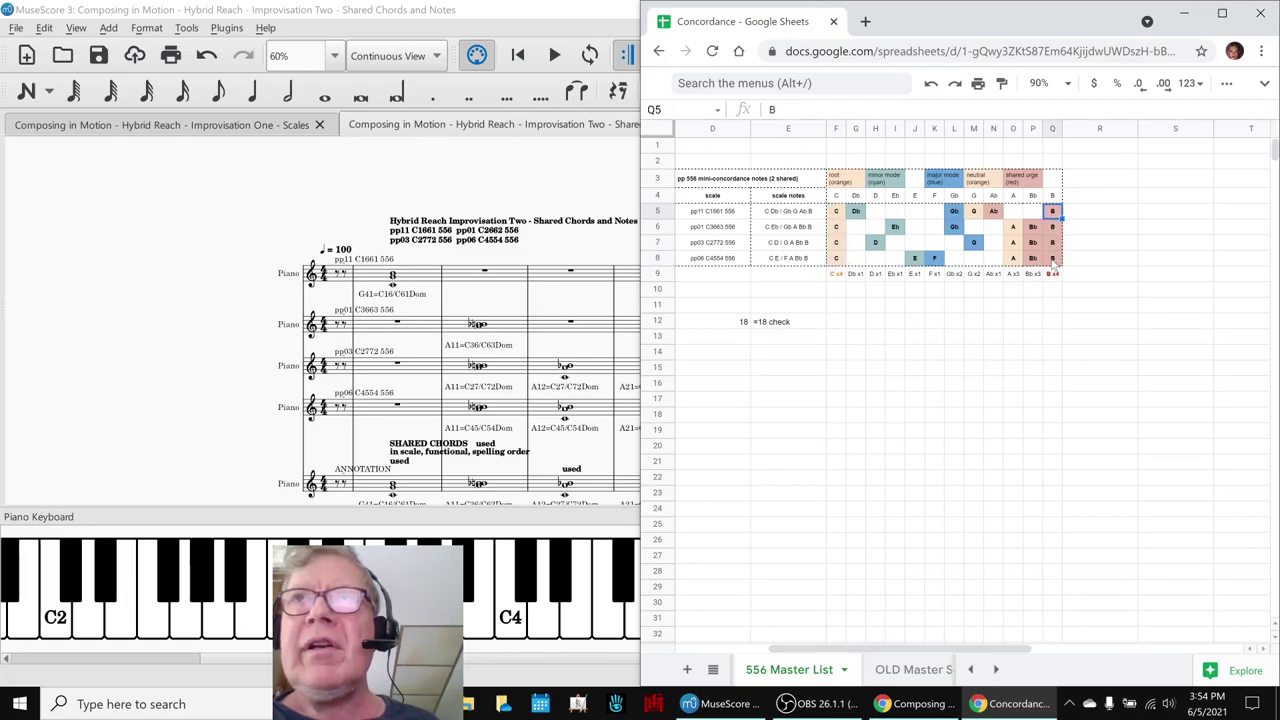
pyautogui.keyDown('shift'); pyautogui.click(1052, 258); pyautogui.keyUp('shift')
pyautogui.click(1020, 334)
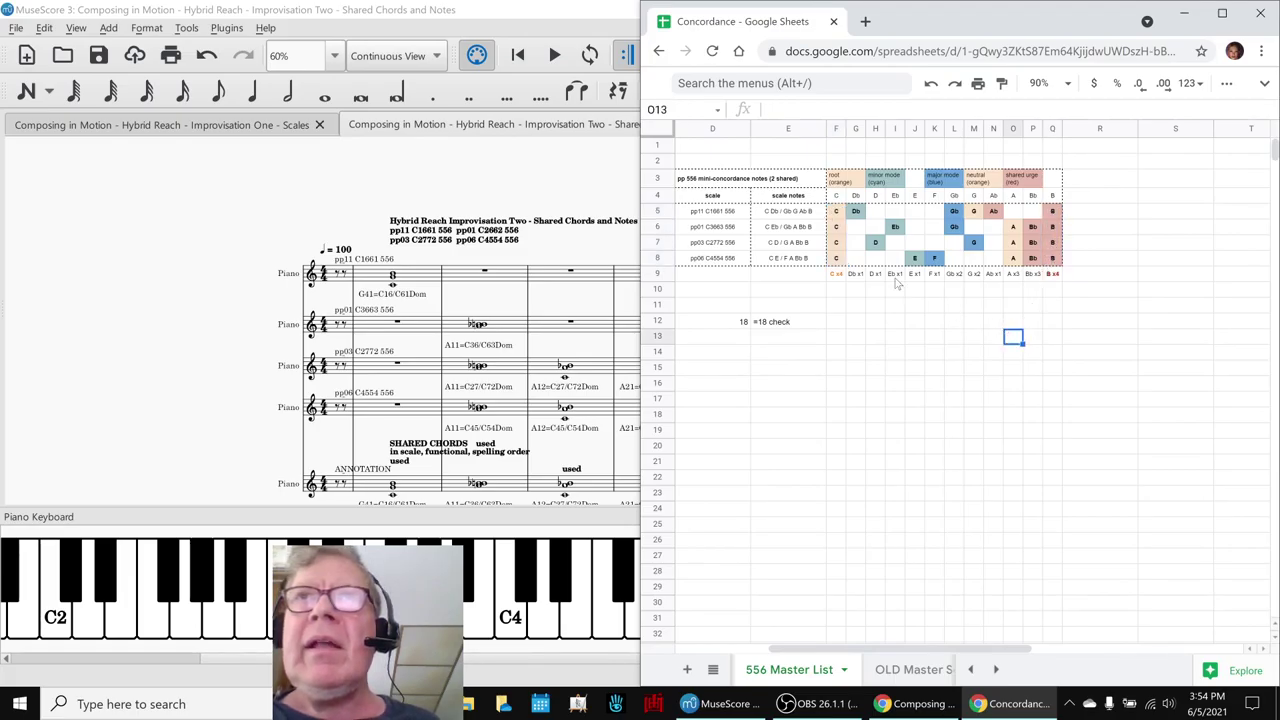
pyautogui.click(837, 274)
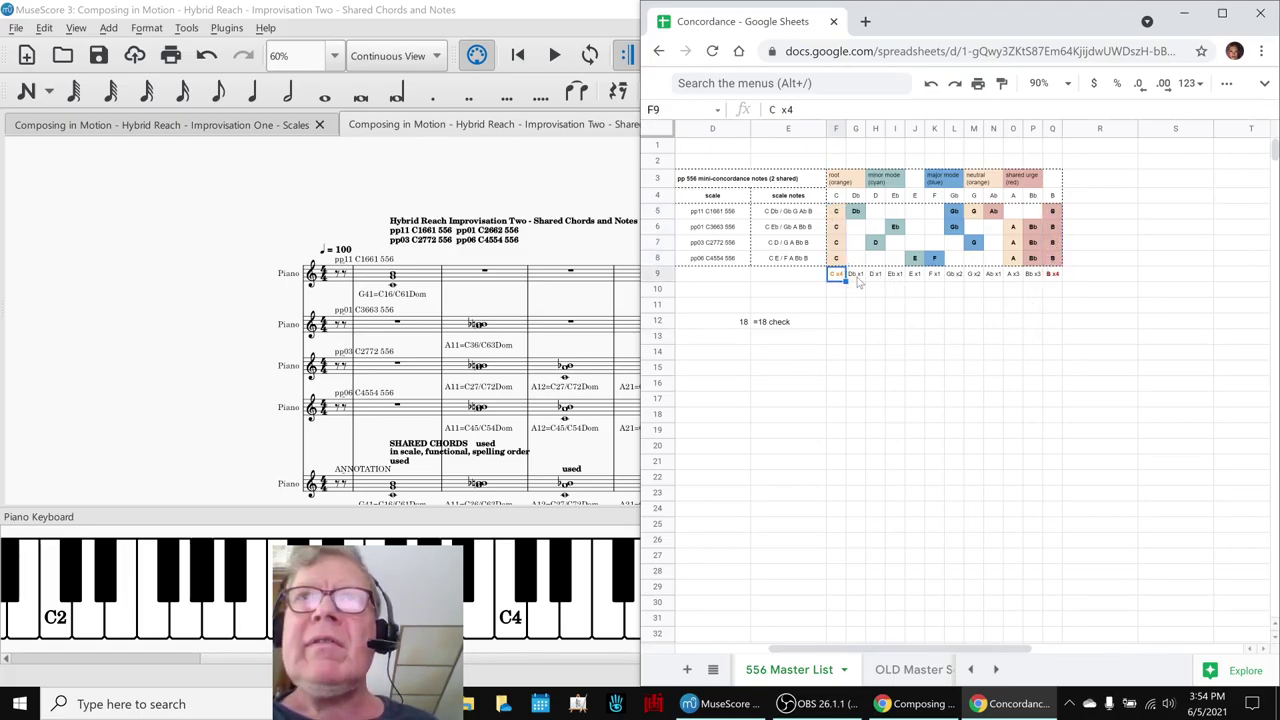
pyautogui.press('Right')
pyautogui.press('Right')
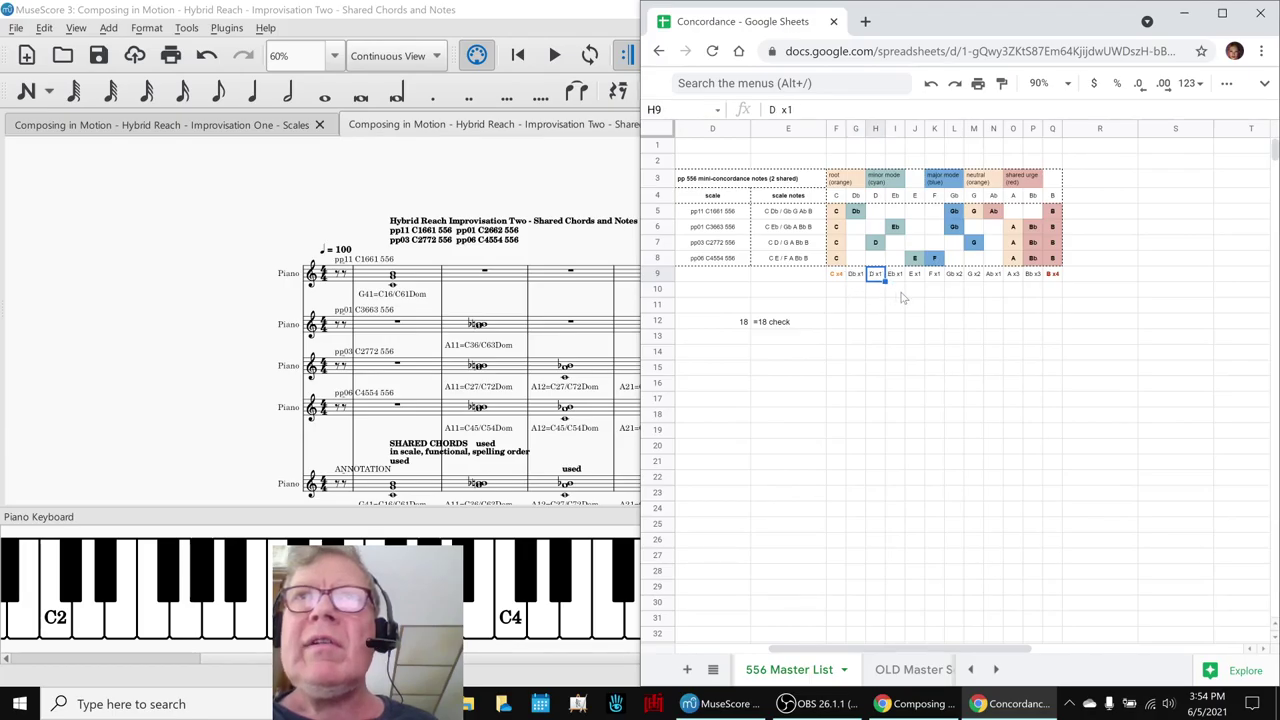
pyautogui.press('Right')
pyautogui.press('Right')
pyautogui.press('Right')
pyautogui.press('Right')
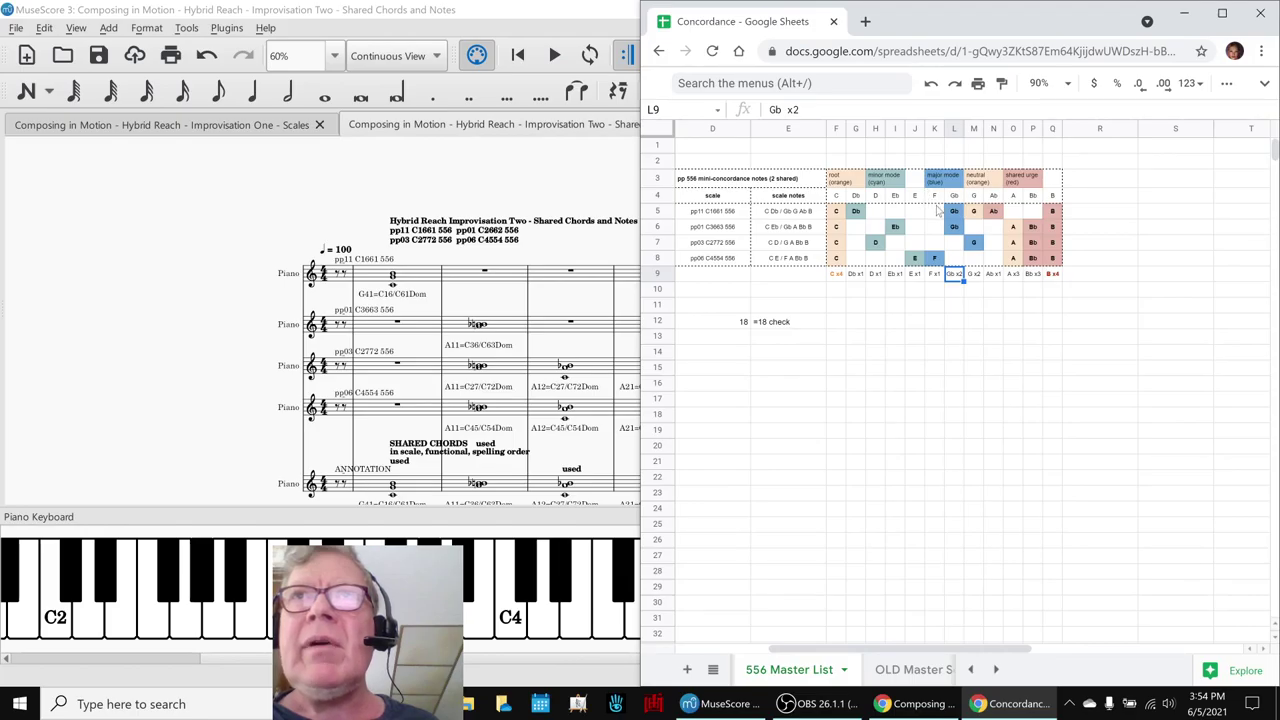
pyautogui.click(975, 279)
pyautogui.click(975, 212)
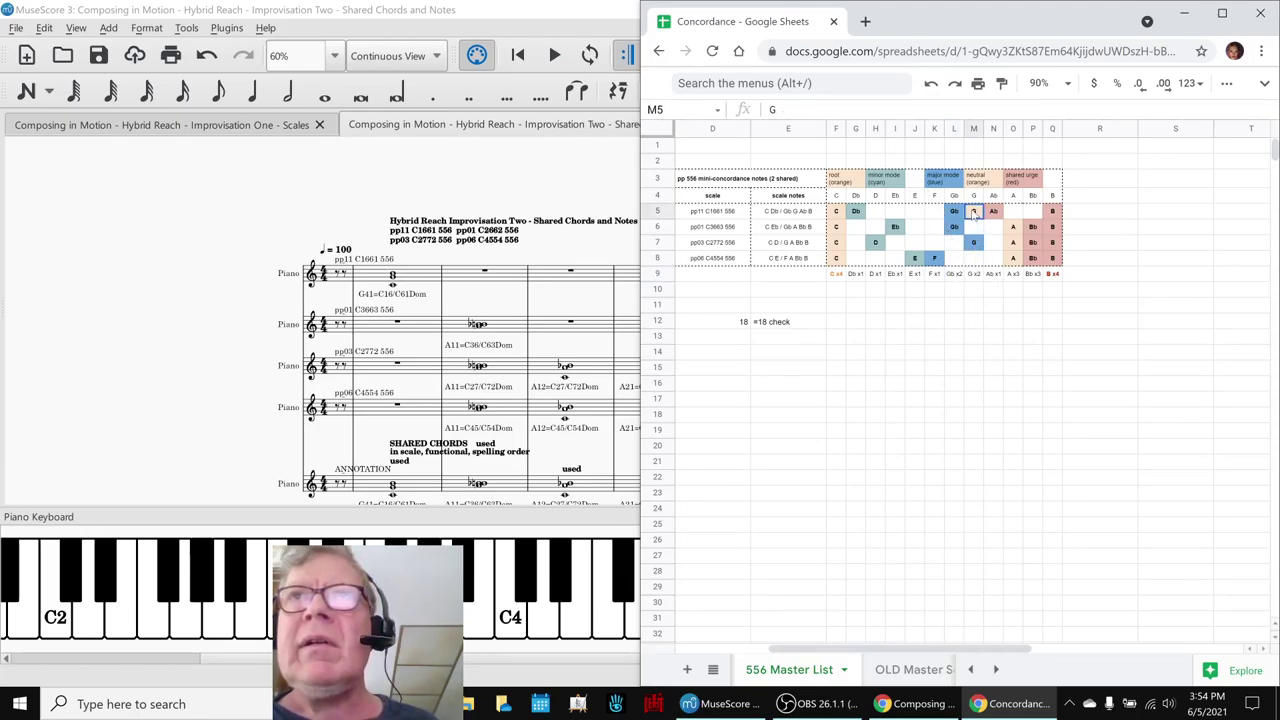
pyautogui.click(975, 243)
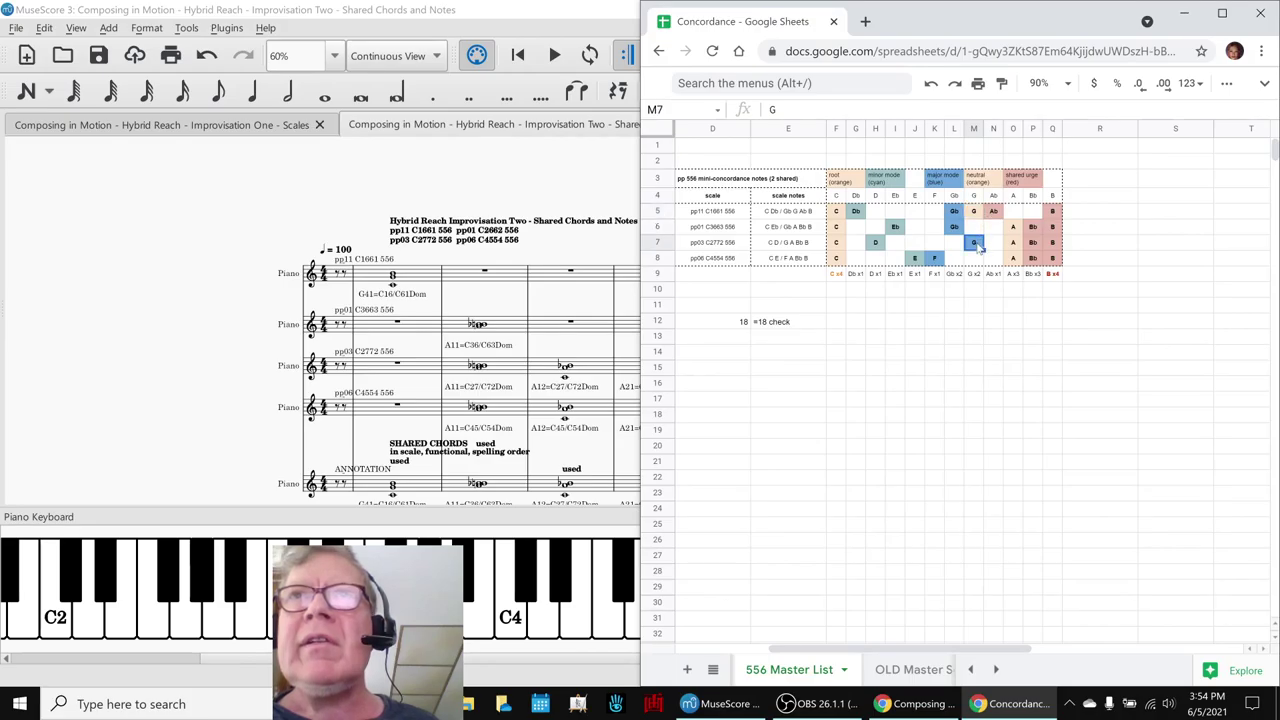
pyautogui.click(975, 322)
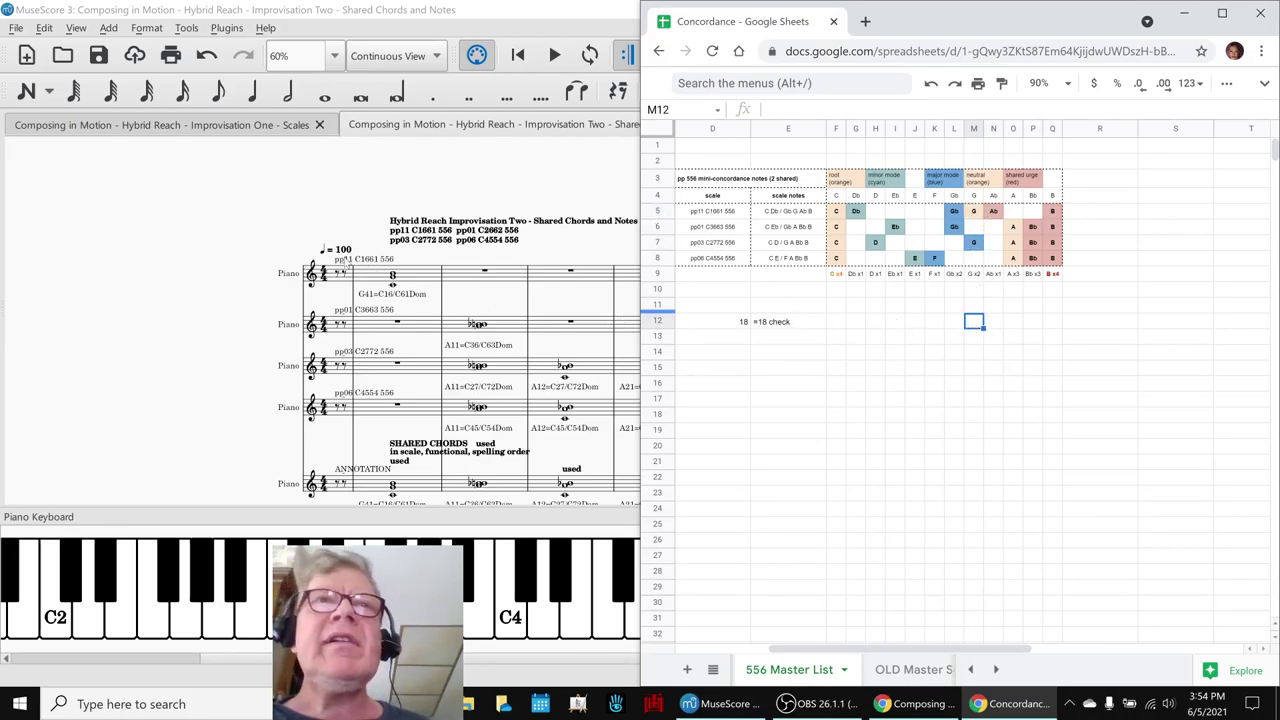
# Back in MuseScore, scroll from the measure-11 C chord to the Shared Notes measures and play them.
pyautogui.click(192, 274)
pyautogui.scroll(-2, 735, 295)
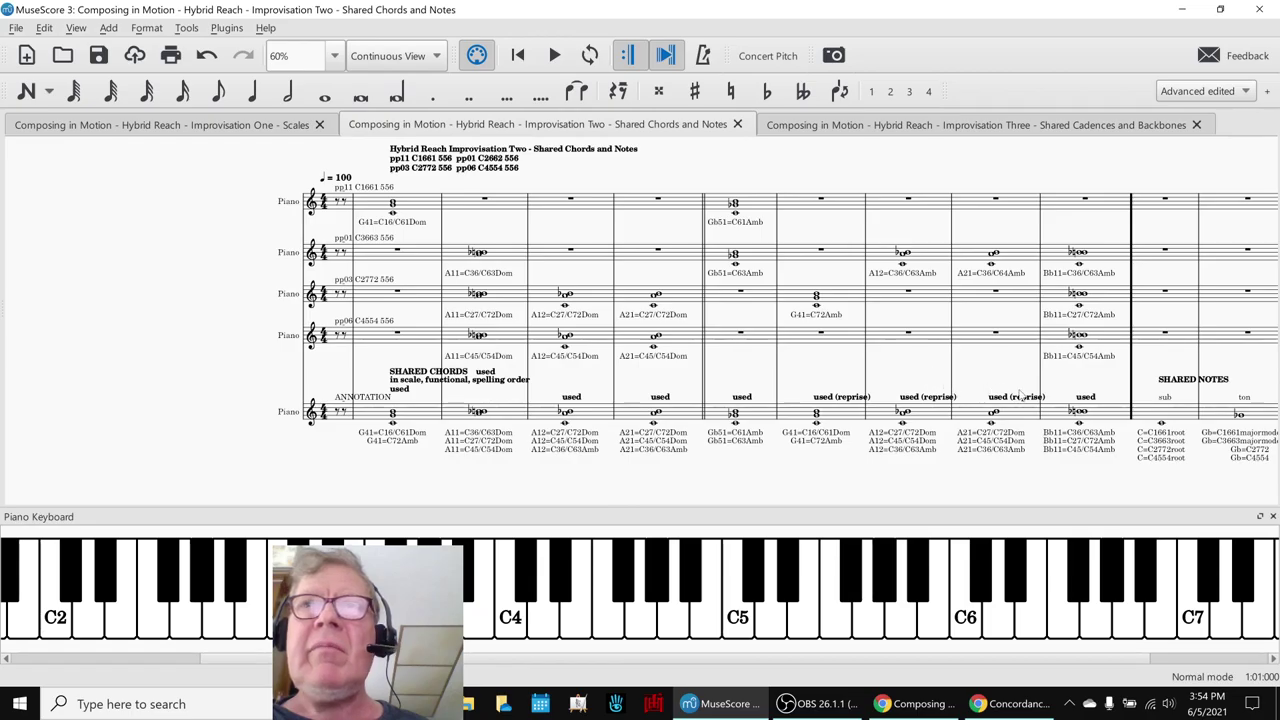
pyautogui.click(1158, 415)
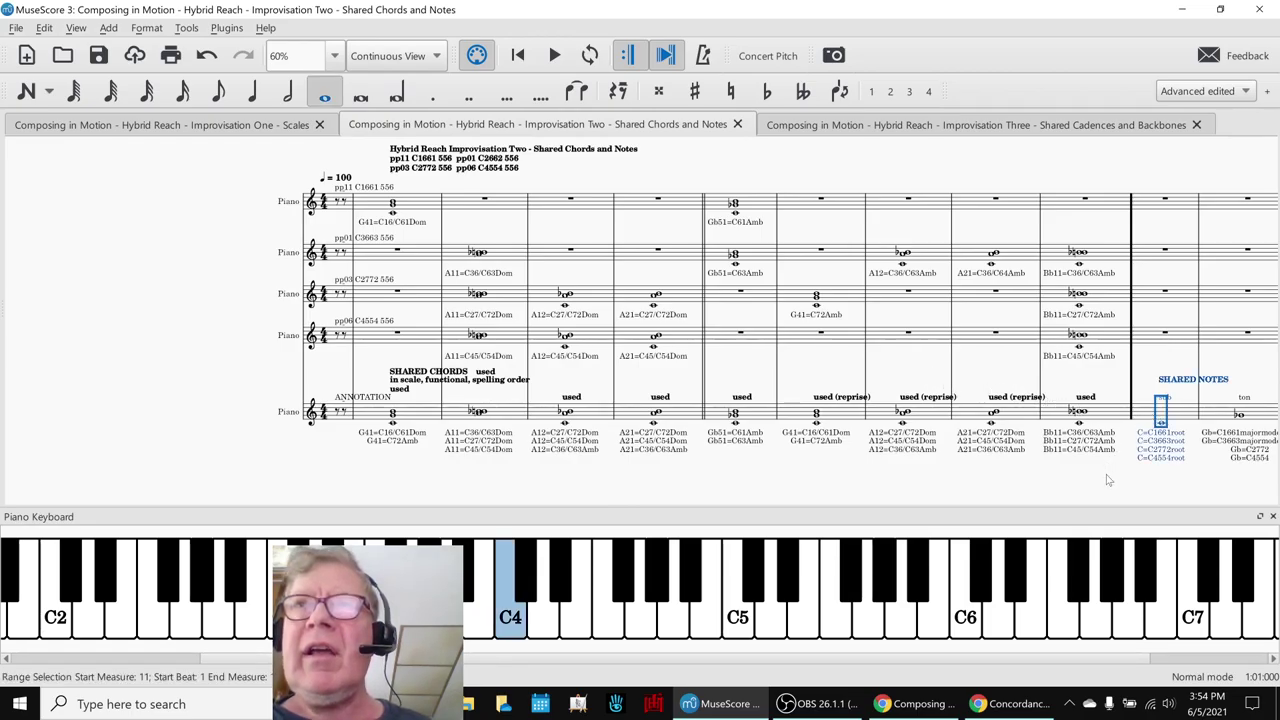
pyautogui.moveTo(1107, 480); pyautogui.dragTo(363, 414)
pyautogui.click(478, 465)
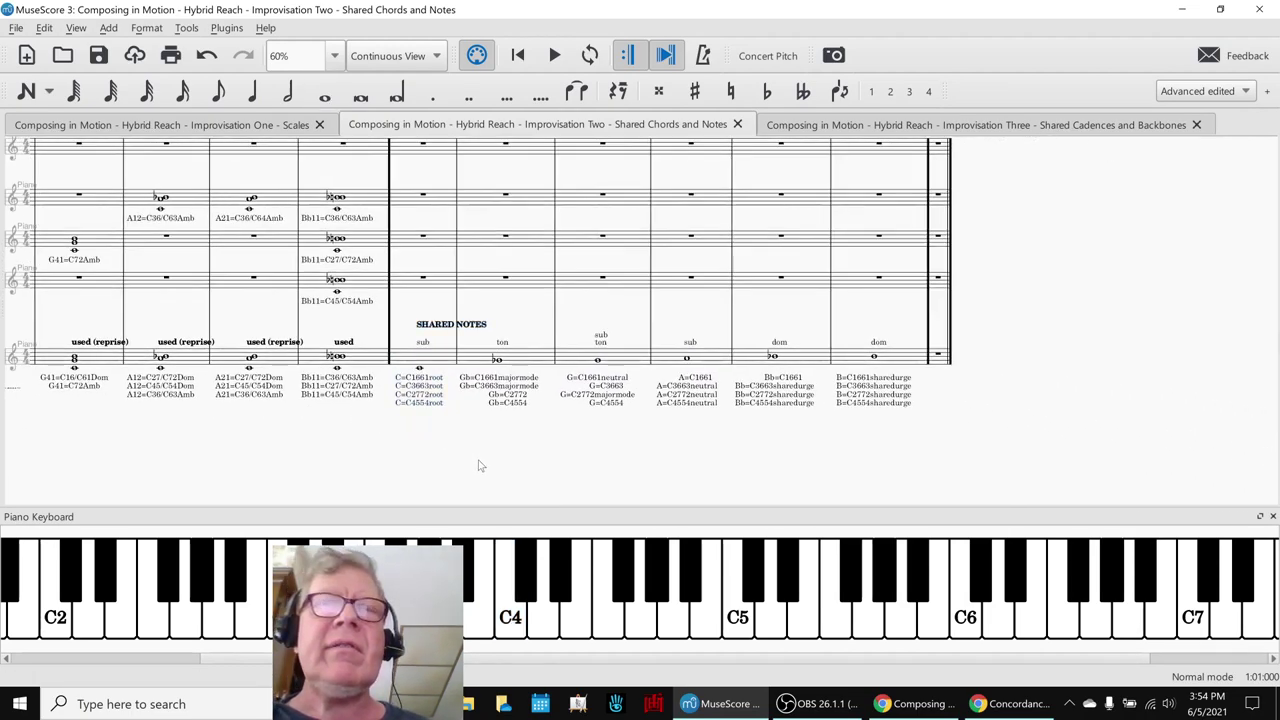
pyautogui.press('space')
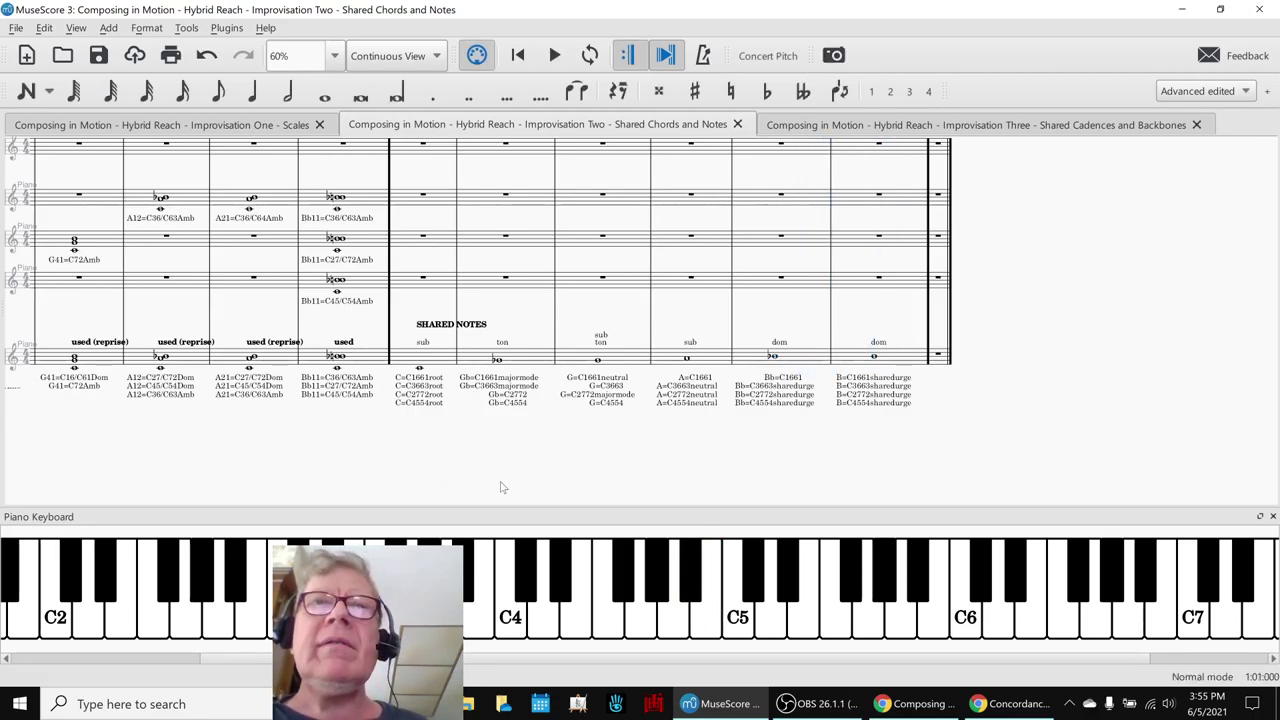
pyautogui.click(836, 124)
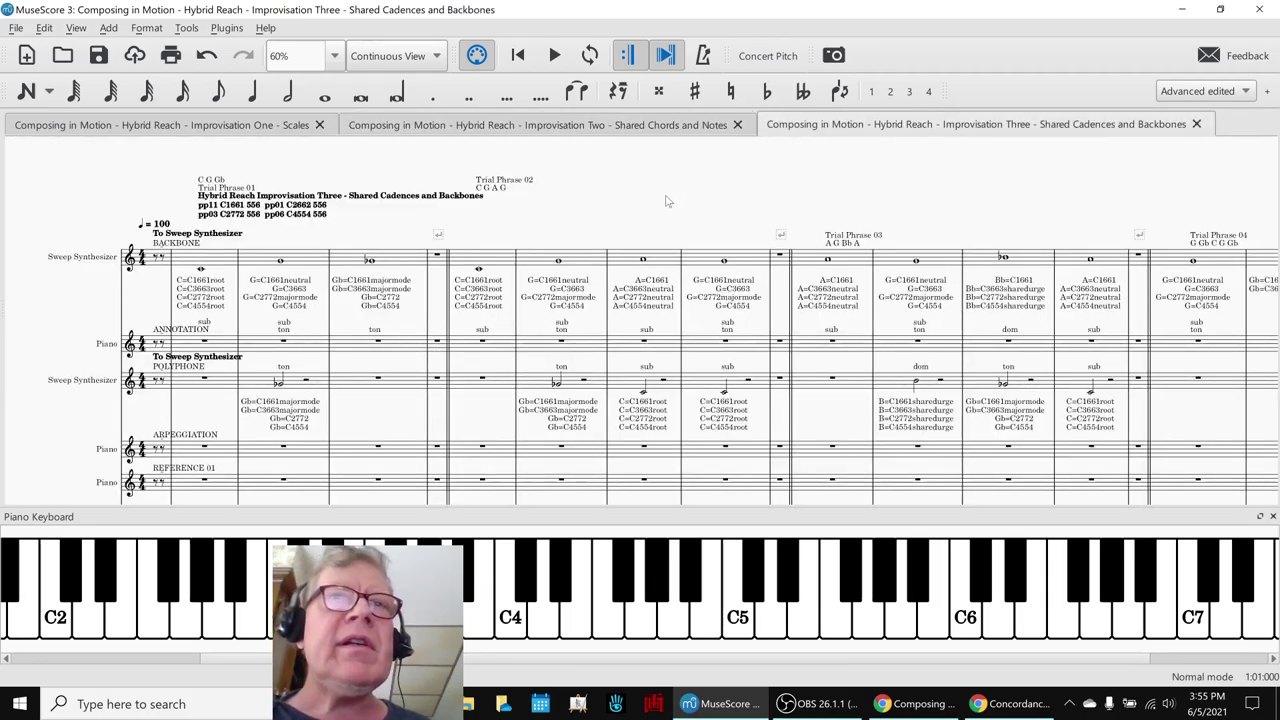
pyautogui.click(1273, 516)
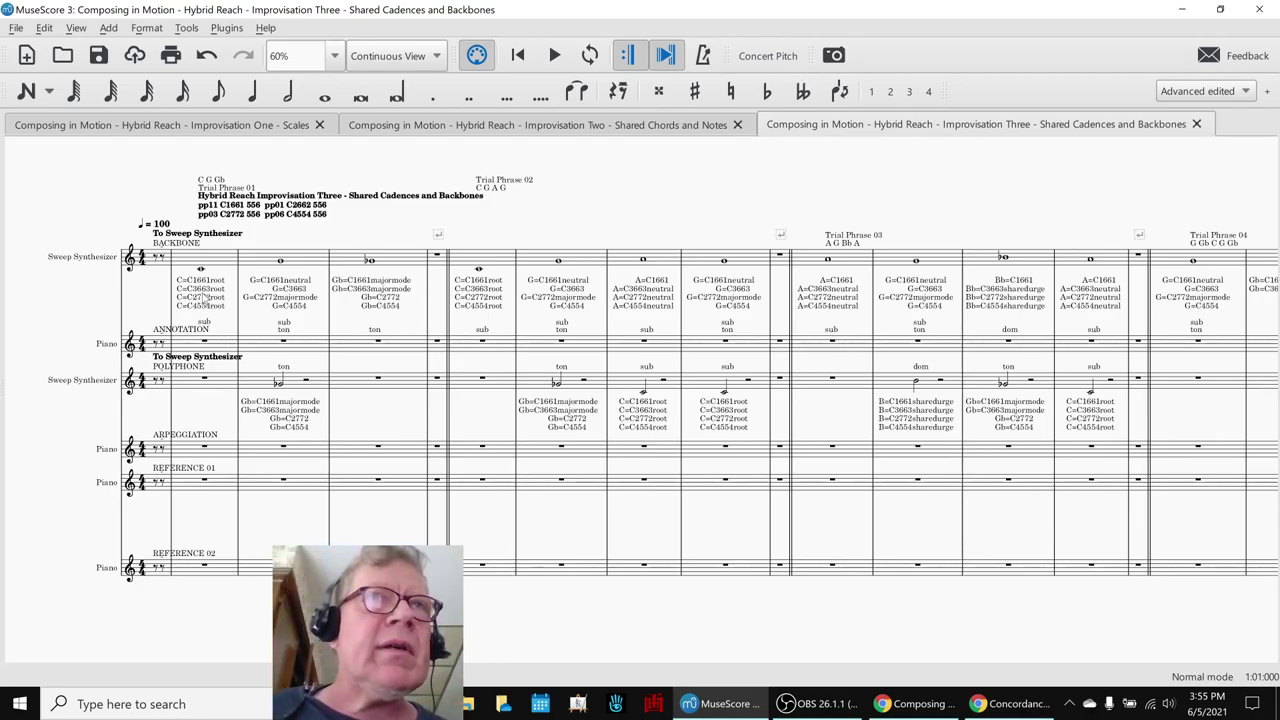
pyautogui.click(214, 263)
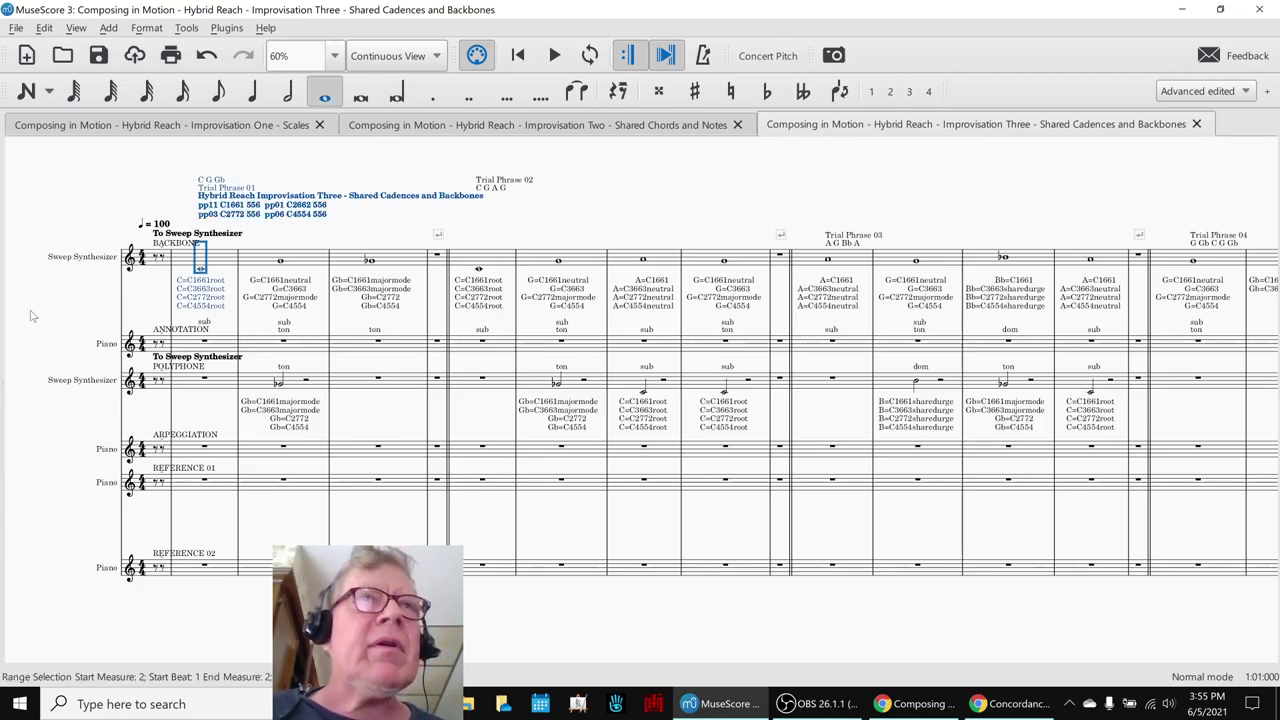
pyautogui.press('Escape')
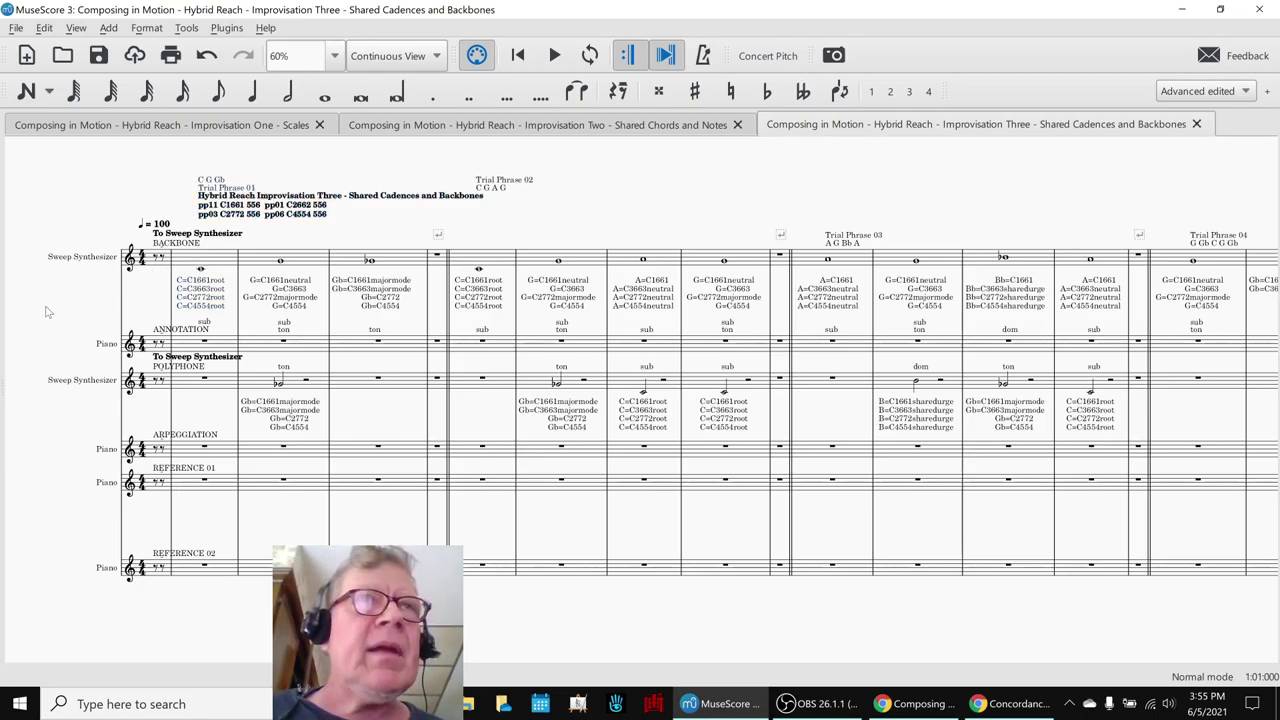
pyautogui.click(156, 258)
pyautogui.press('Escape')
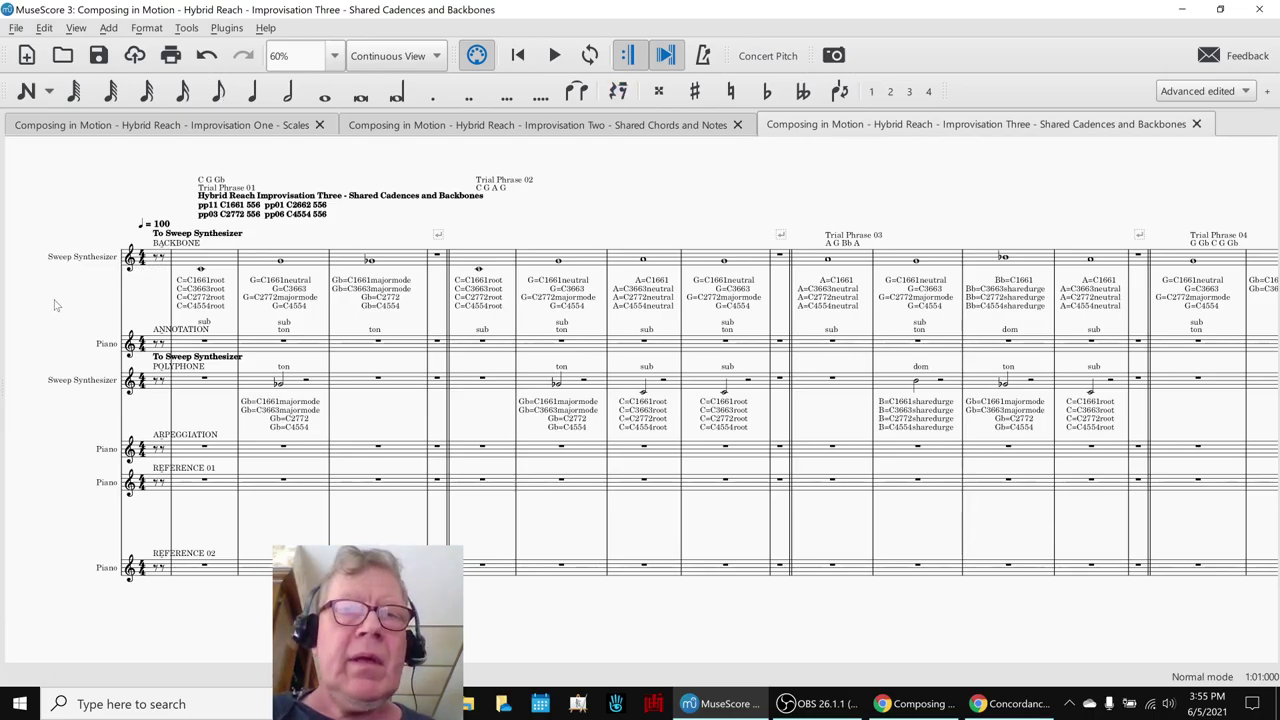
# Raise Master Gain from -40 to about -35.7 dB, then play Improvisation Three through to the end.
pyautogui.press('F10')
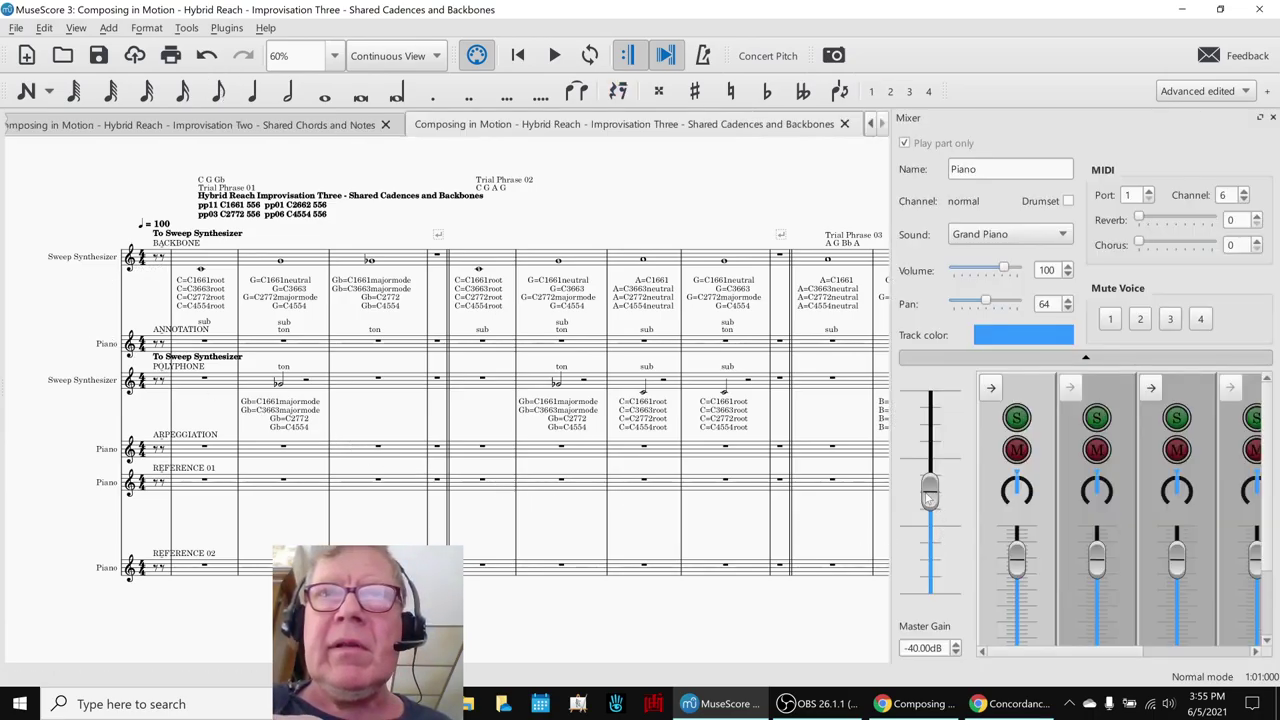
pyautogui.moveTo(929, 497); pyautogui.dragTo(931, 485)
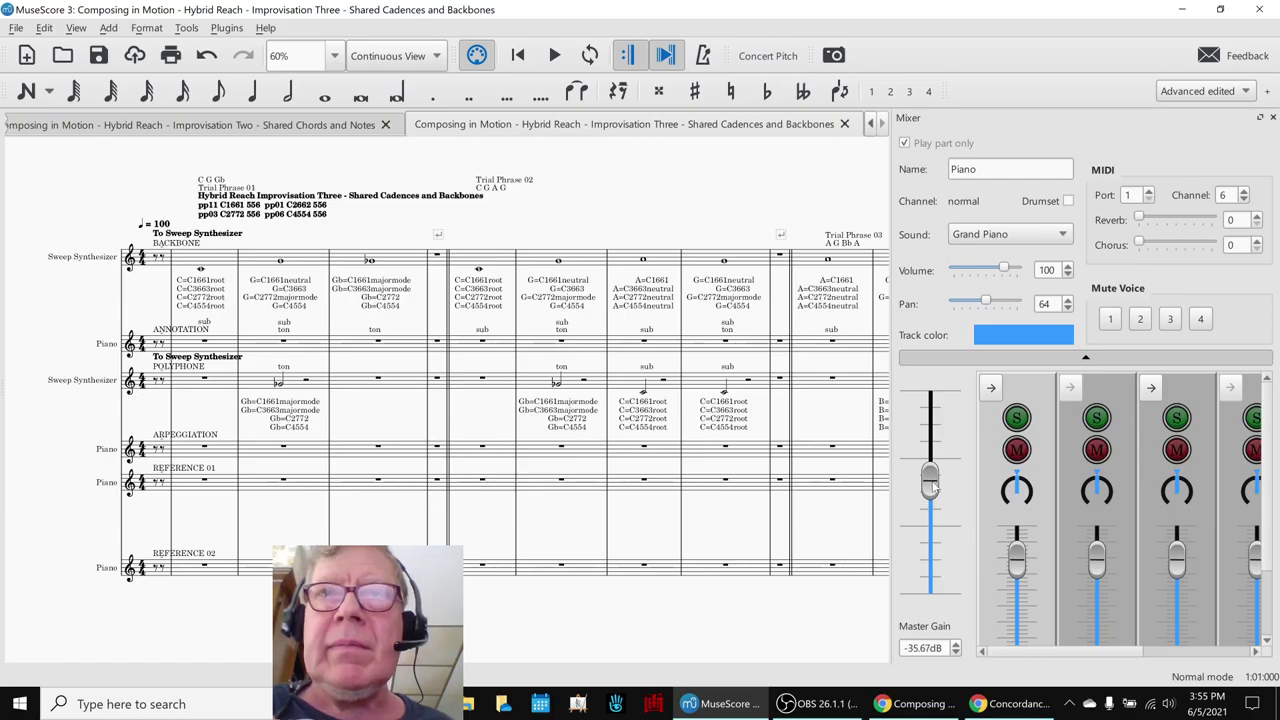
pyautogui.press('F10')
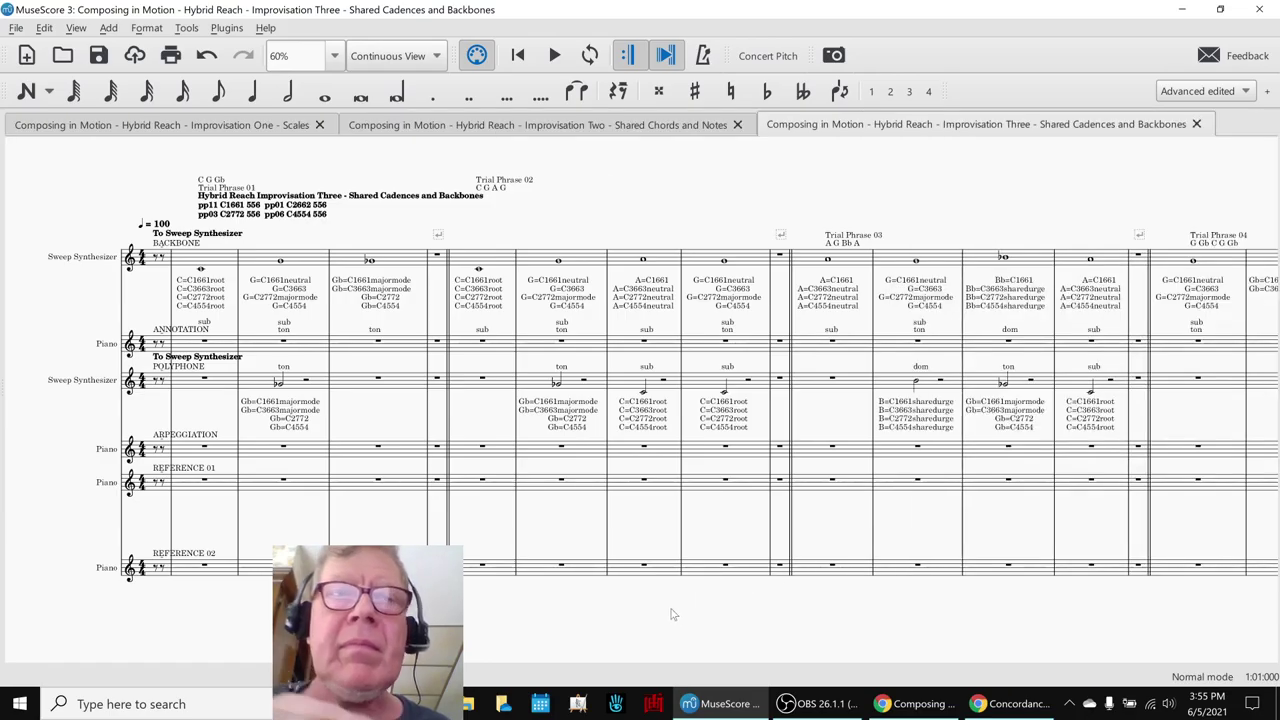
pyautogui.press('space')
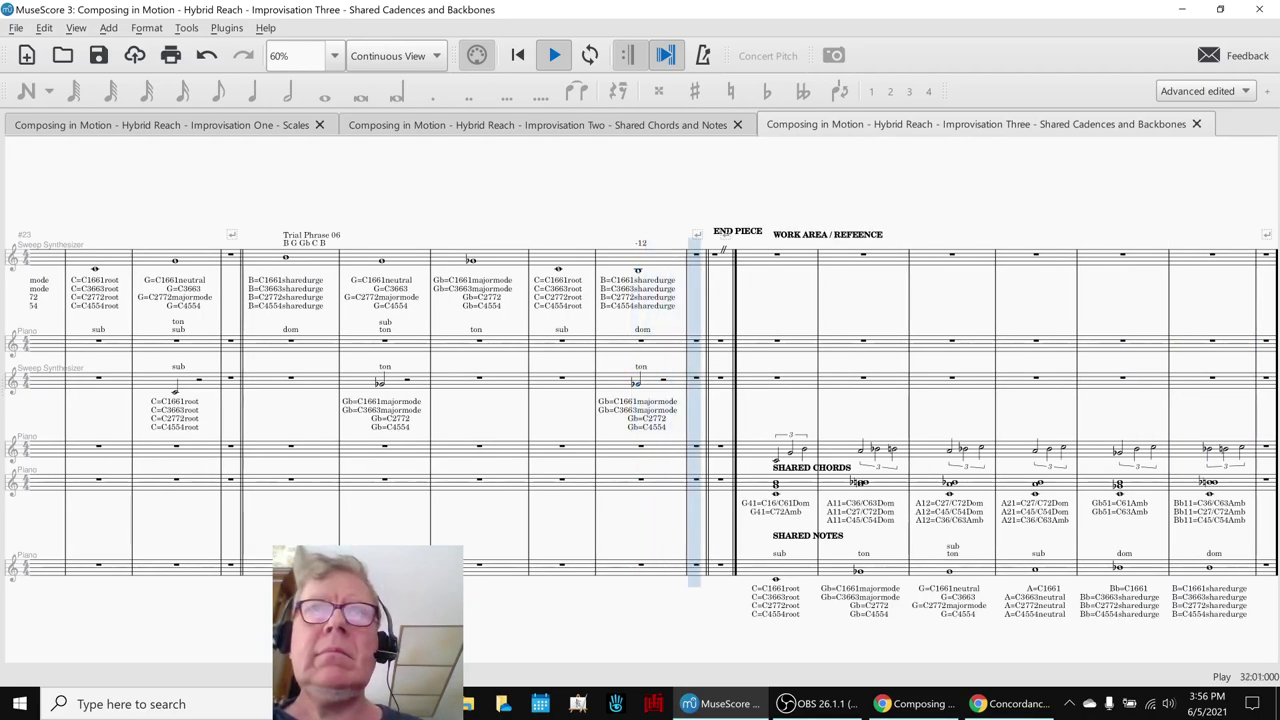
pyautogui.press('space')
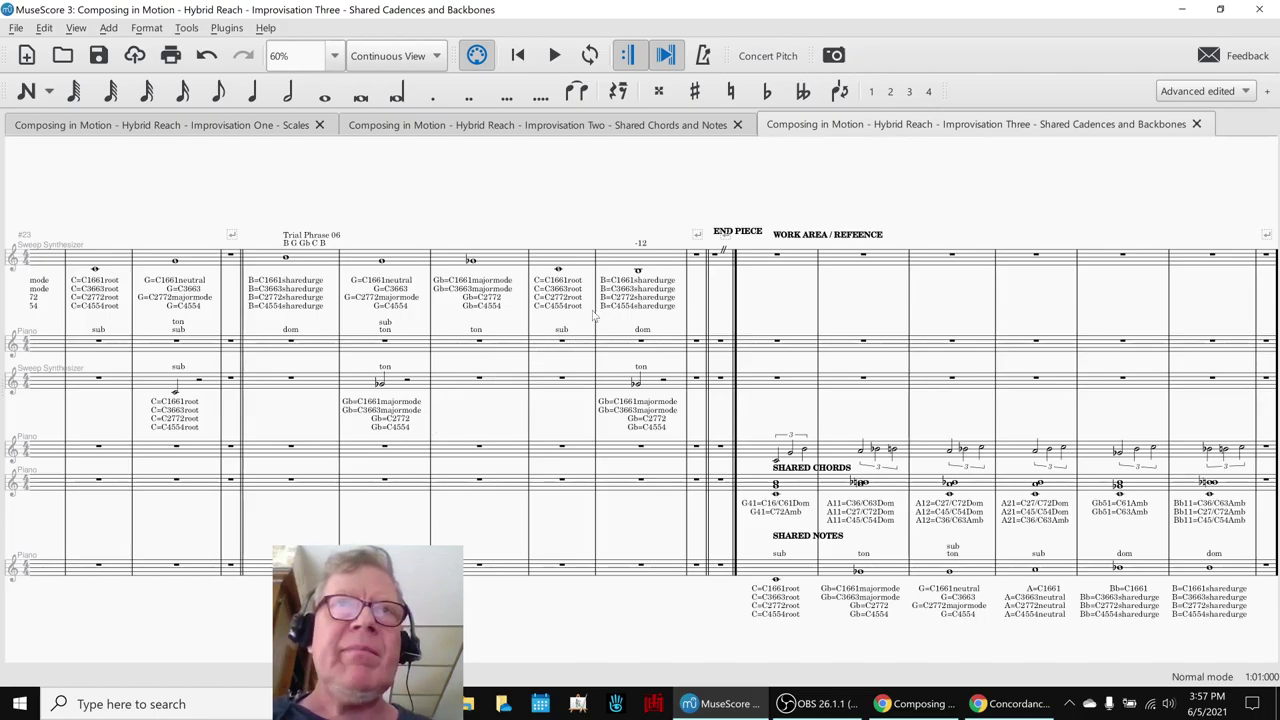
# Play back measure 34, the first shared-chords measure, then stop playback.
pyautogui.click(251, 386)
pyautogui.click(265, 415)
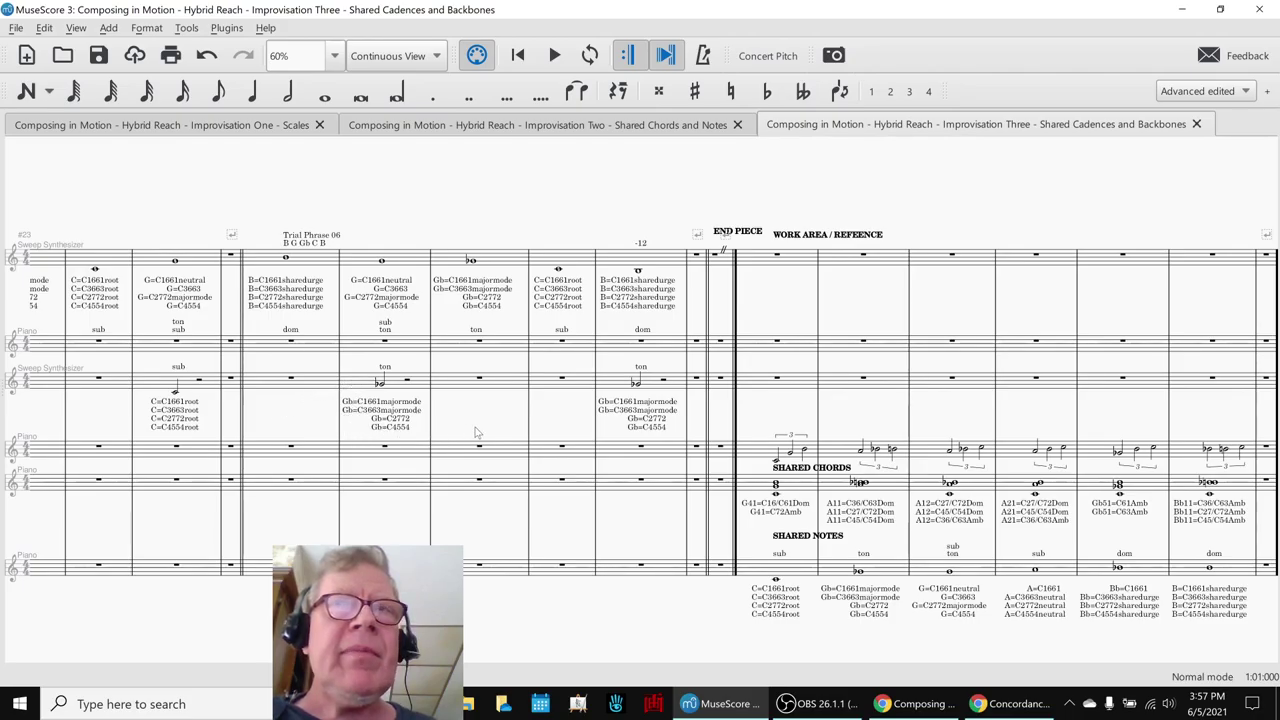
pyautogui.click(757, 453)
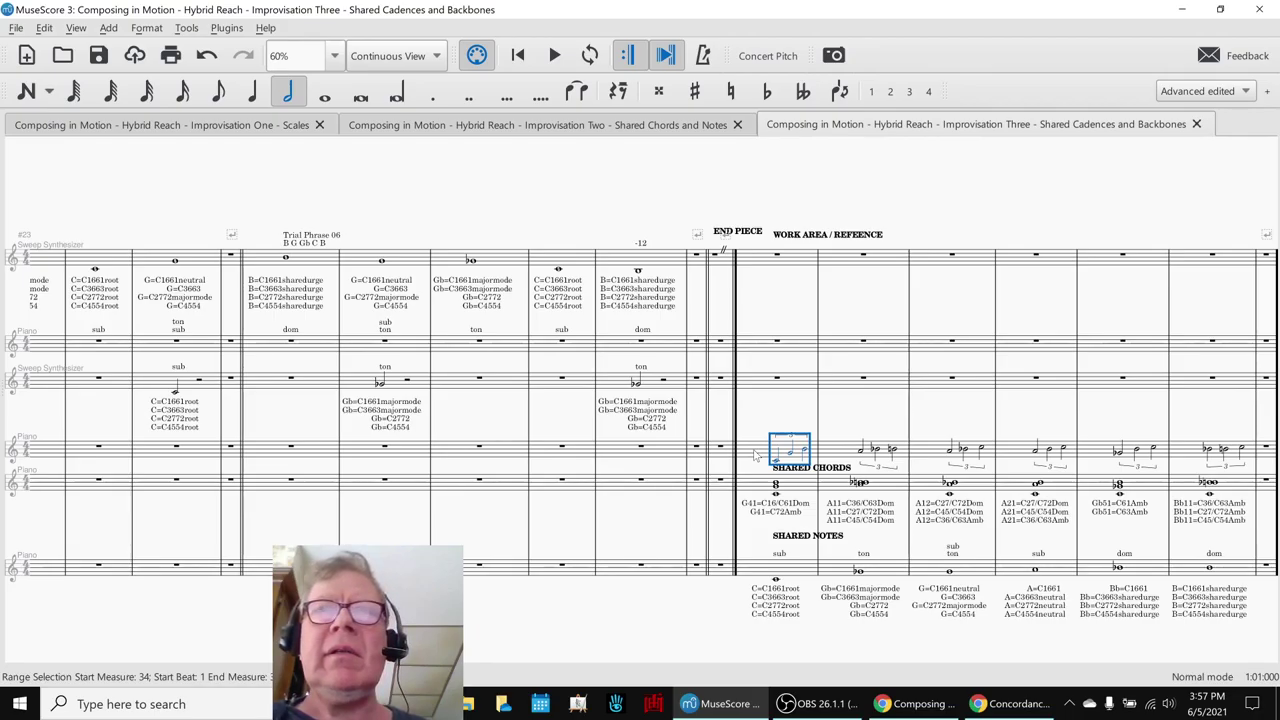
pyautogui.press('space')
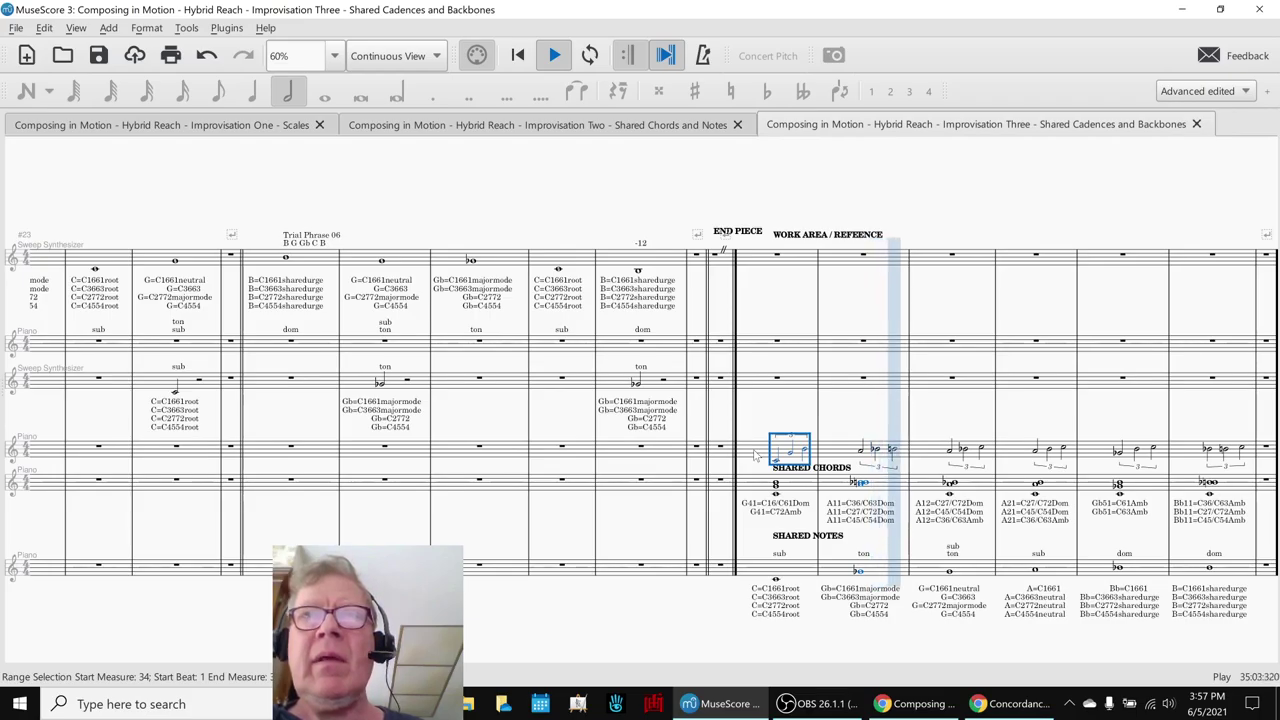
pyautogui.press('space')
# Clear the measure selection and bring the Google Sheets notes back to the front.
pyautogui.press('Escape')
pyautogui.scroll(5, 785, 606)
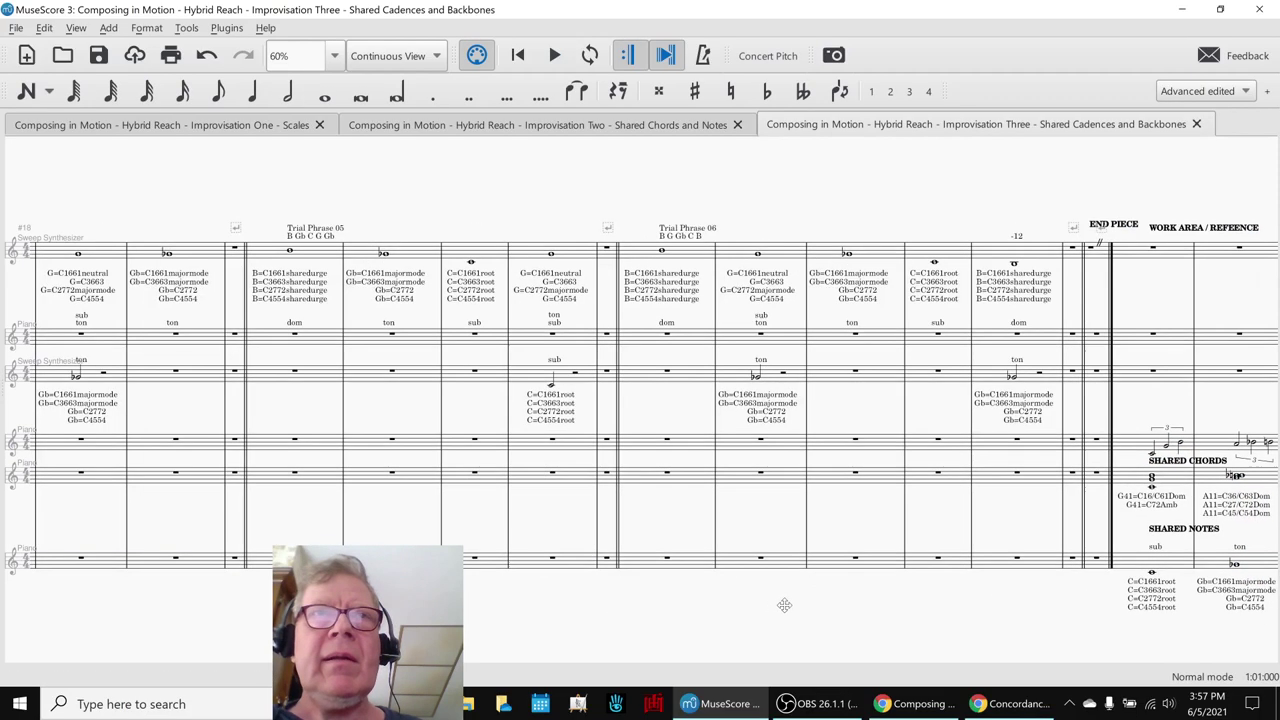
pyautogui.click(895, 705)
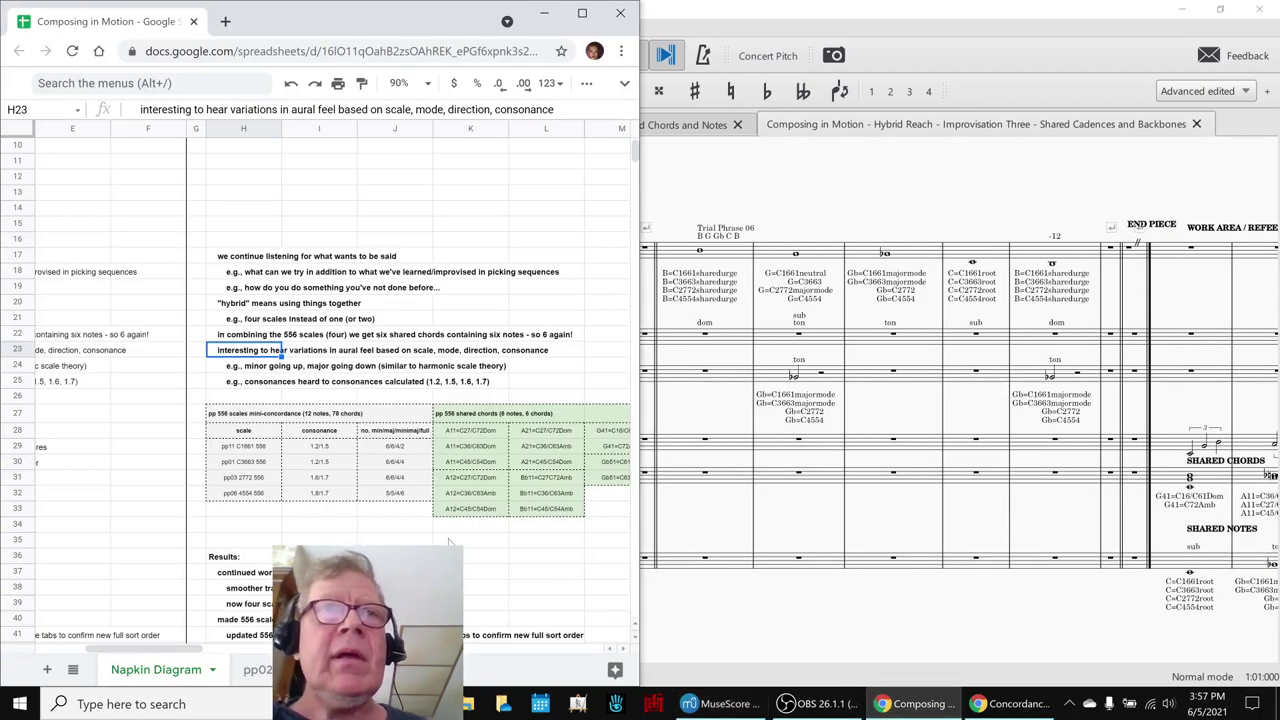
# Move down the notes to the Ideas Next Time list, B51 and the sweep synth idea in B52.
pyautogui.press('Home')
pyautogui.hotkey('ctrl', 'Down')
pyautogui.hotkey('ctrl', 'Down')
pyautogui.hotkey('ctrl', 'Down')
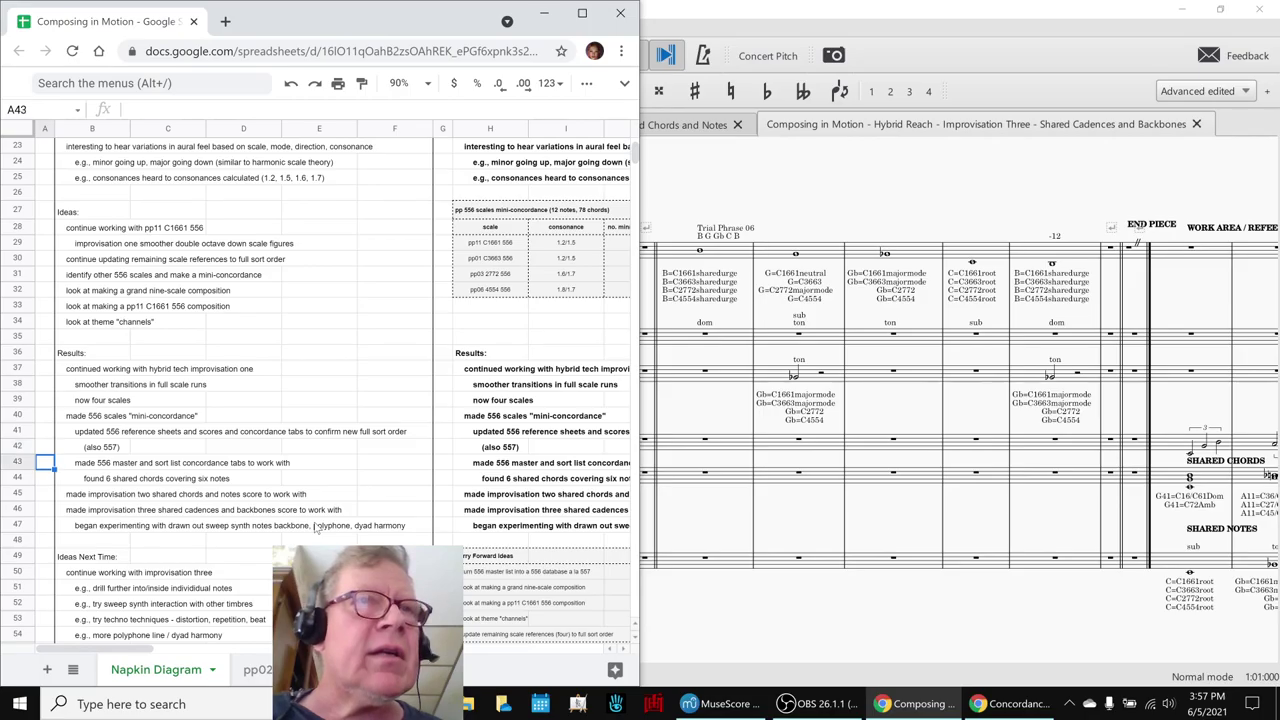
pyautogui.press('Up')
pyautogui.press('Up')
pyautogui.press('Up')
pyautogui.press('Up')
pyautogui.press('Up')
pyautogui.press('Up')
pyautogui.press('Up')
pyautogui.press('Up')
pyautogui.press('Up')
pyautogui.press('Up')
pyautogui.press('Up')
pyautogui.press('Up')
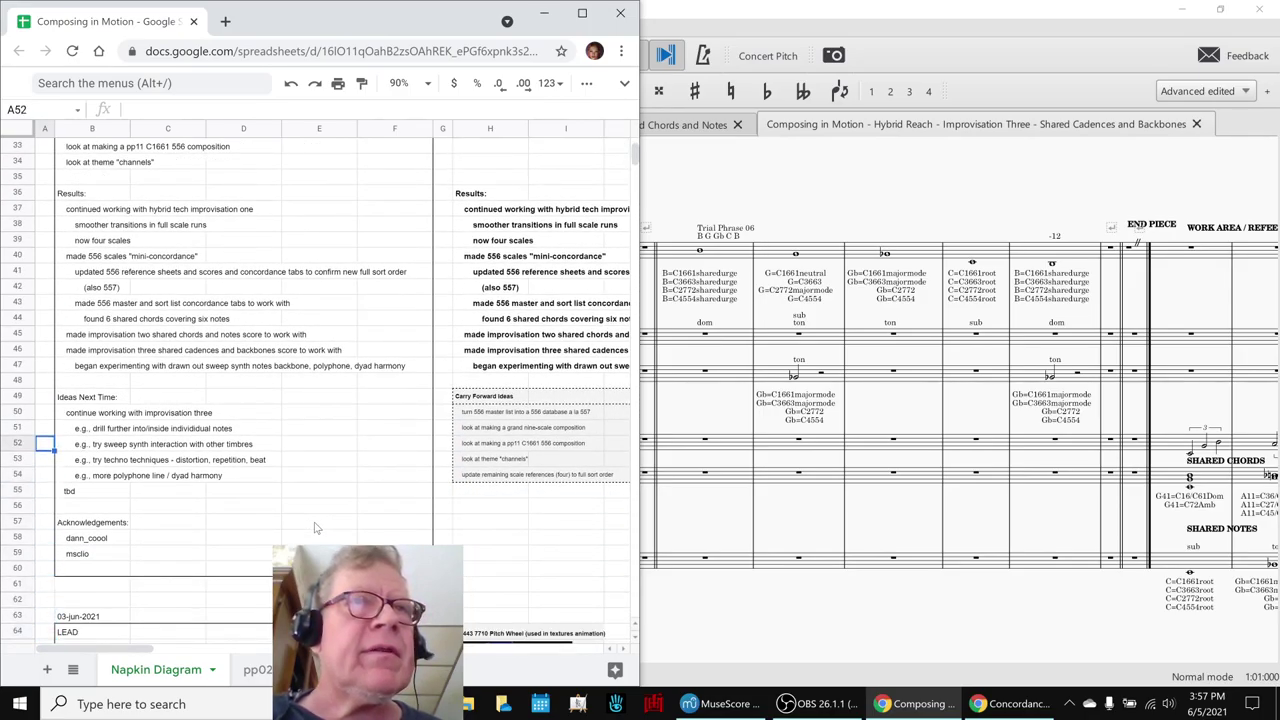
pyautogui.press('Right')
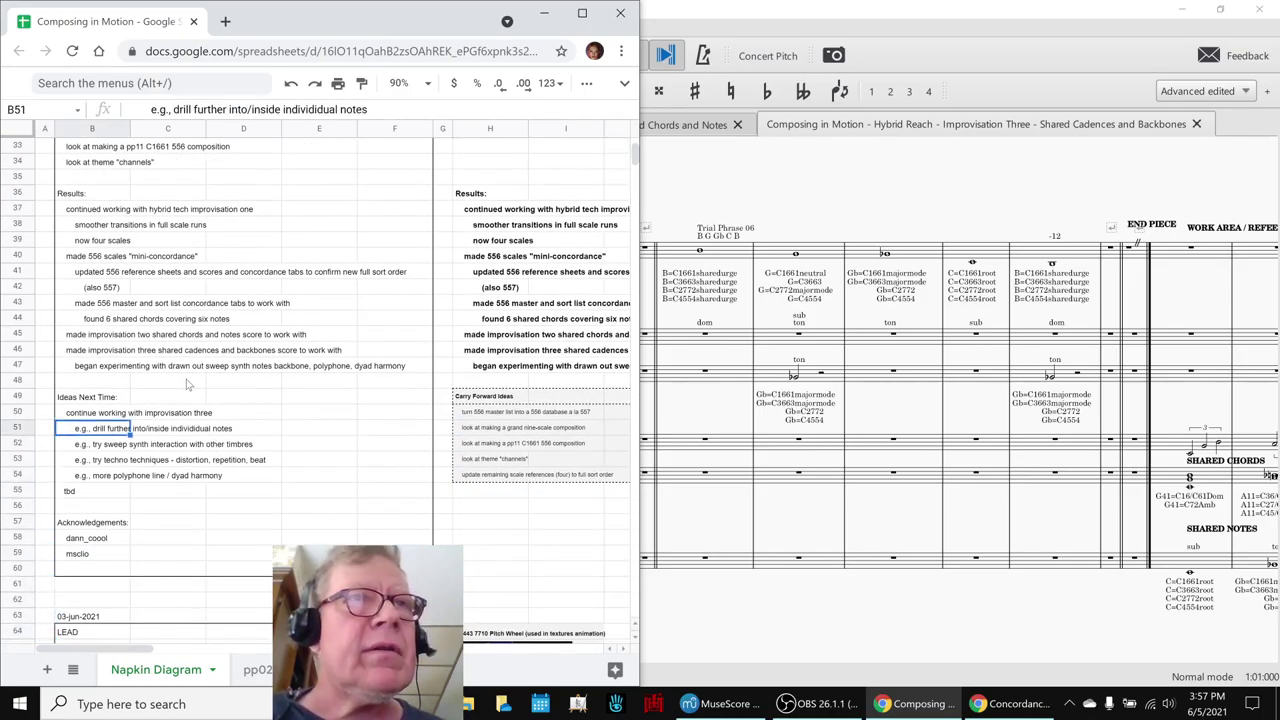
pyautogui.press('Down')
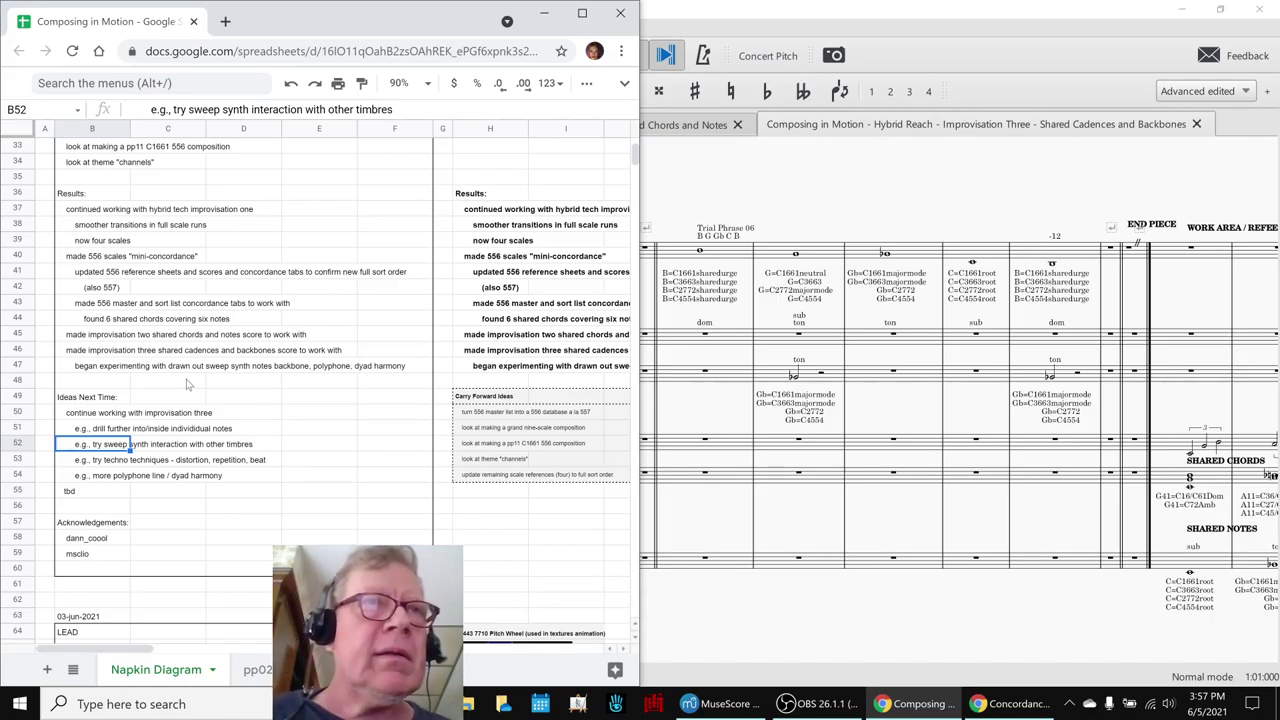
# Review the techno techniques and polyphone line ideas in B53–B54 and their neighbouring cells.
pyautogui.click(85, 463)
pyautogui.click(88, 478)
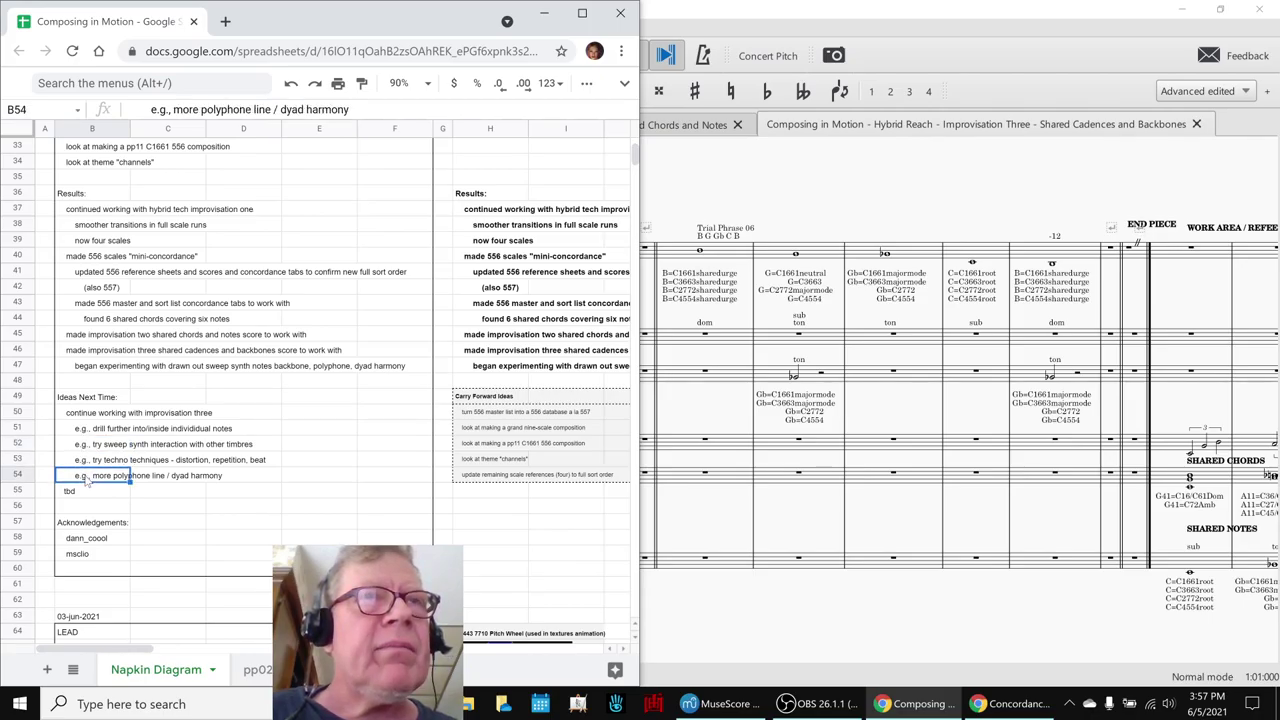
pyautogui.click(158, 463)
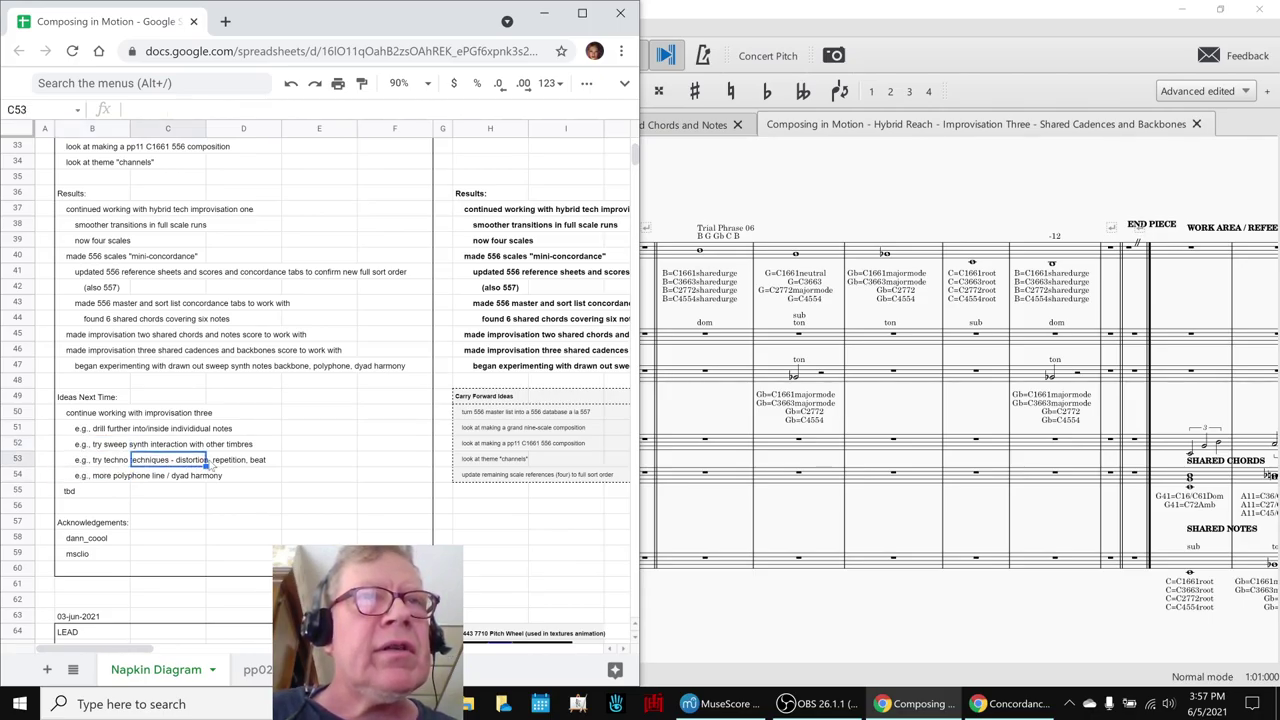
pyautogui.click(114, 478)
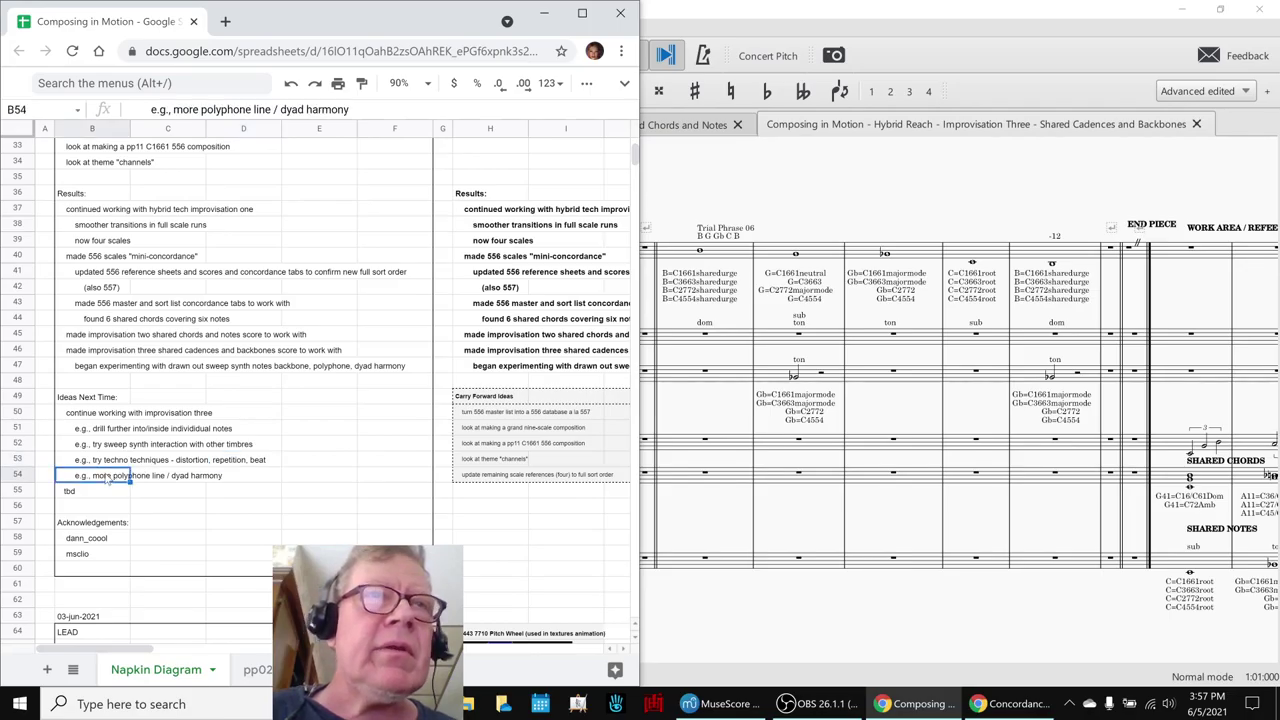
pyautogui.click(150, 481)
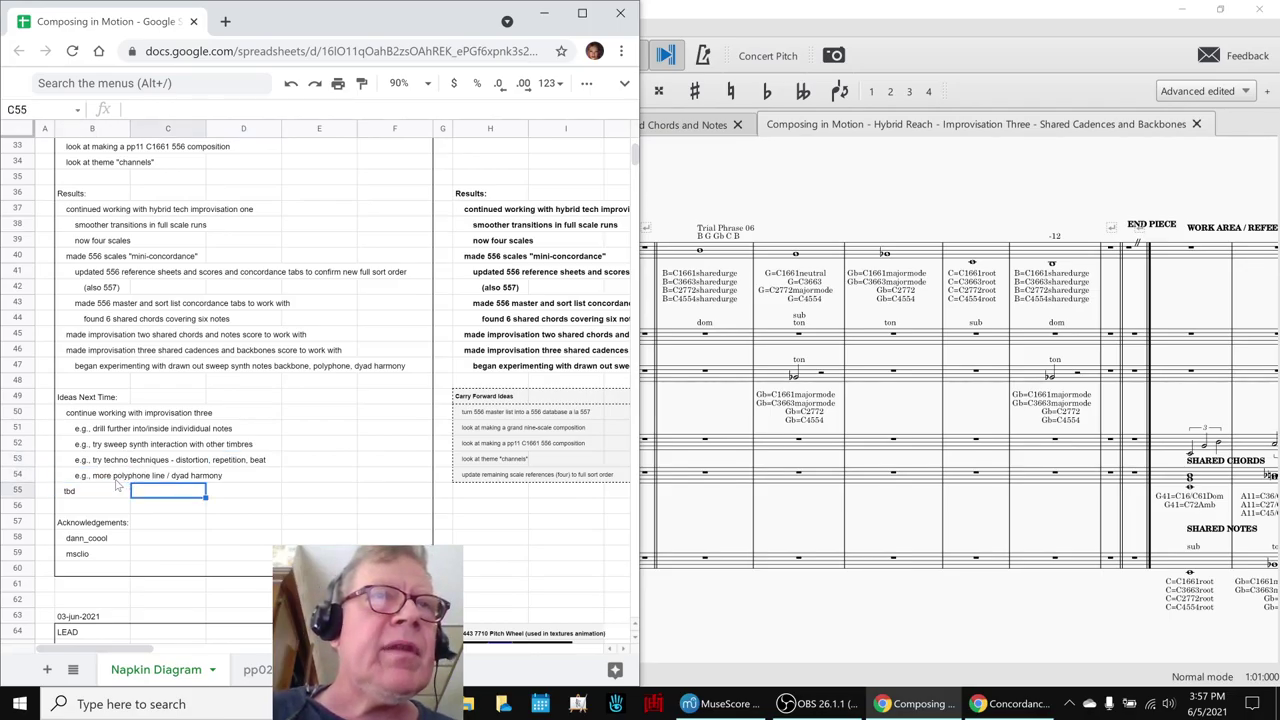
pyautogui.click(116, 481)
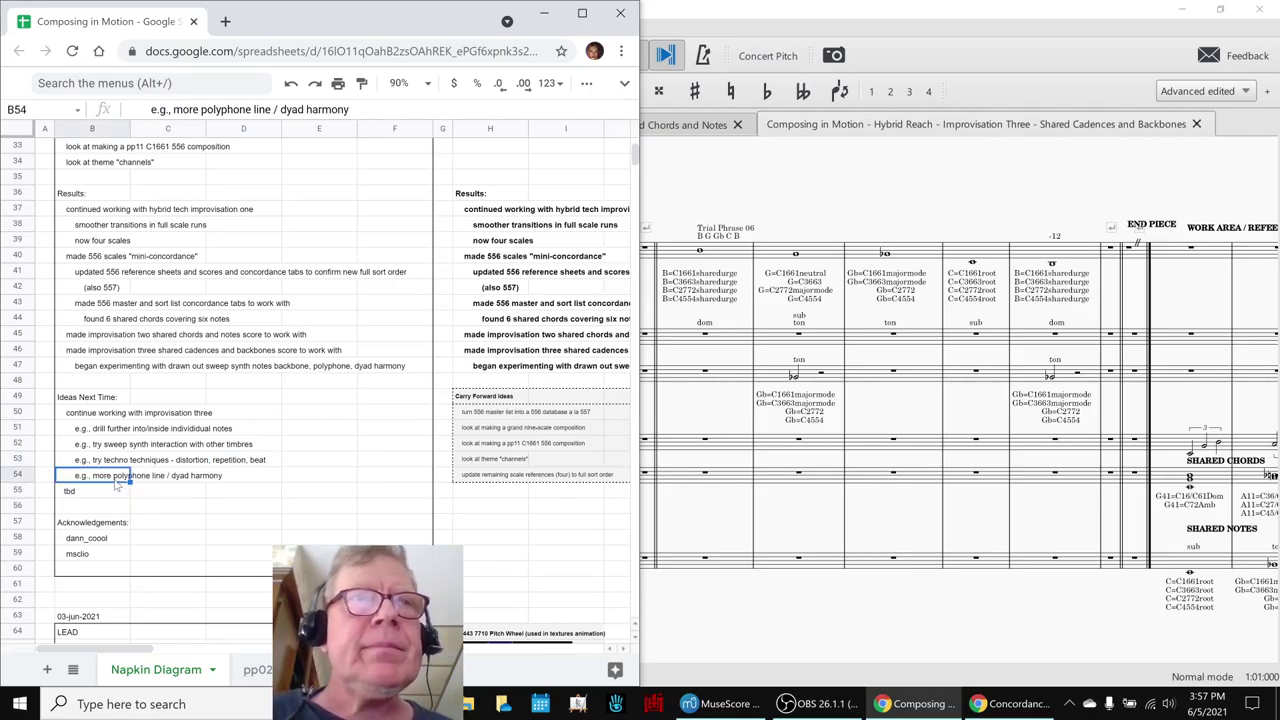
# Go over the acknowledgements in B58–B59, then bring OBS to the front.
pyautogui.click(72, 544)
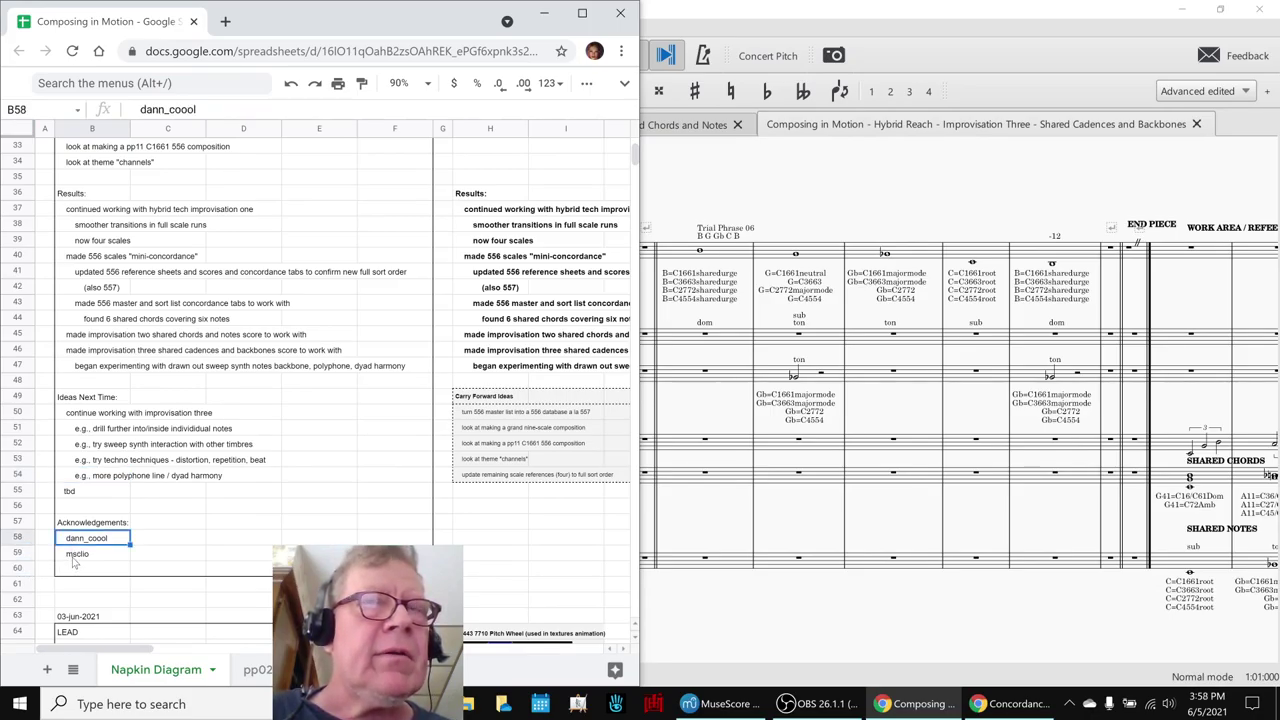
pyautogui.click(75, 560)
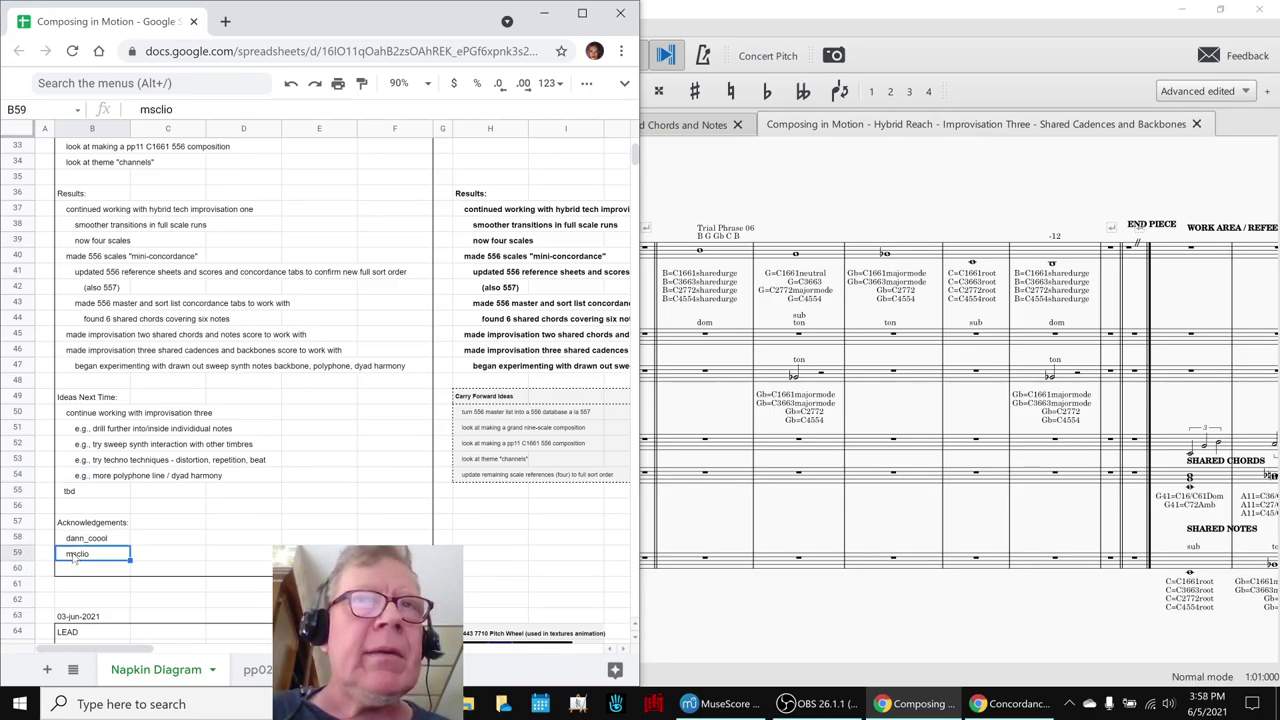
pyautogui.click(466, 522)
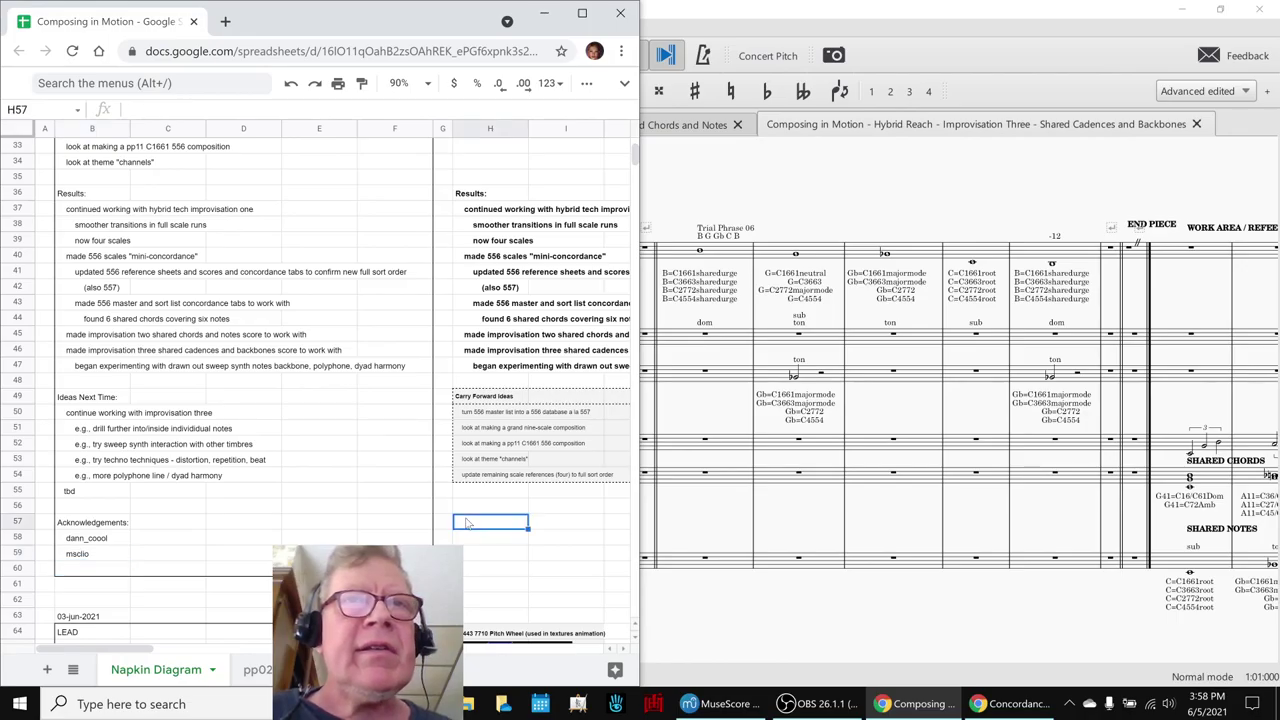
pyautogui.click(808, 705)
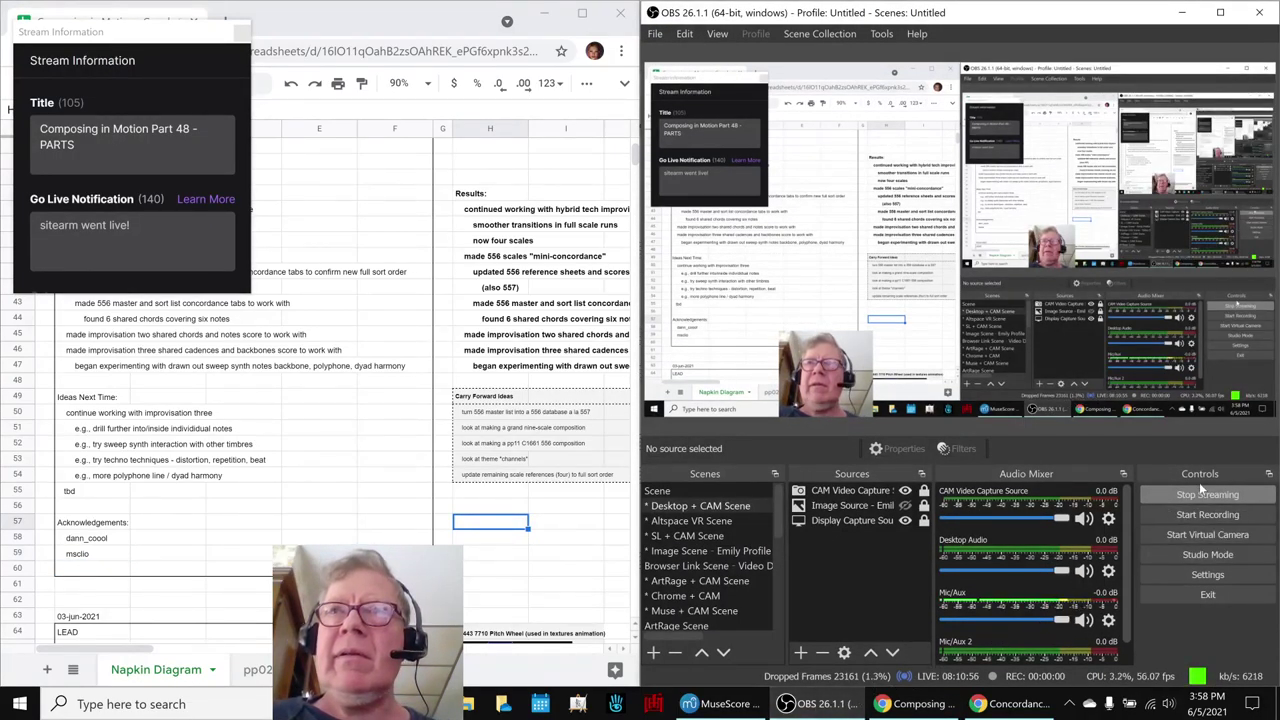